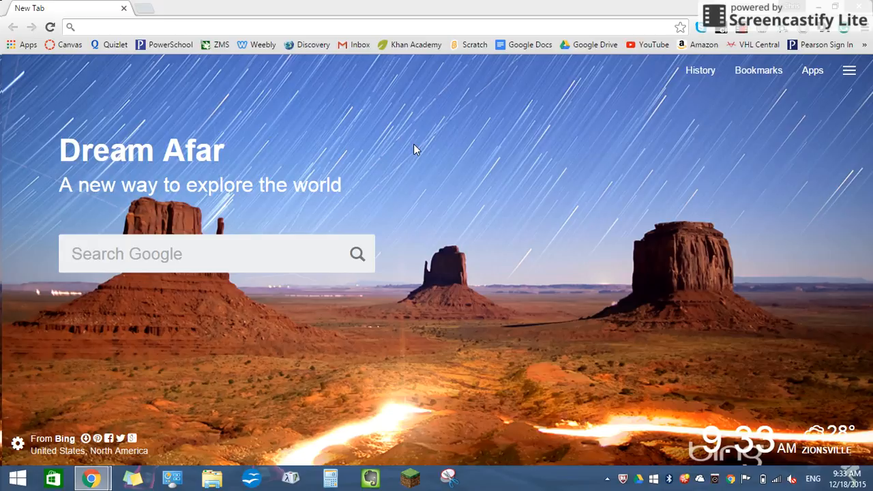
Step: Open scratch.mit.edu and sign in with the saved account credentials
{"action": "left_click", "coordinate": [414, 140]}
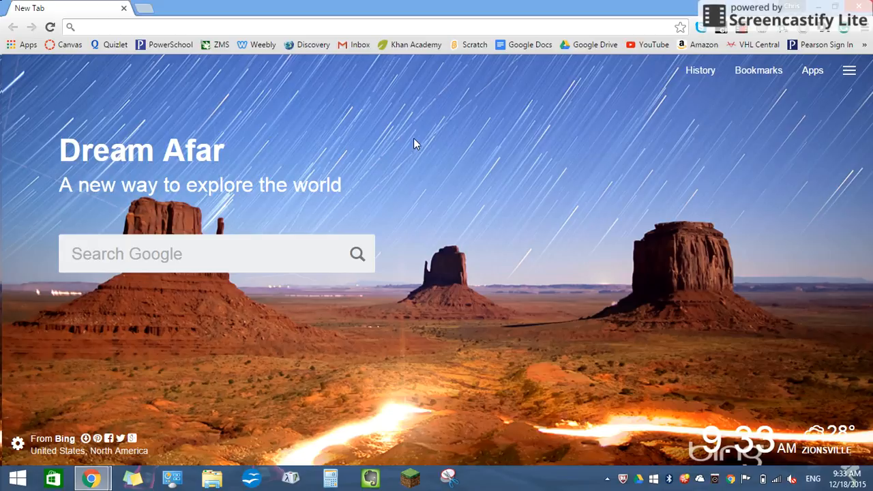
{"action": "left_click", "coordinate": [261, 23]}
{"action": "type", "text": "scratch."}
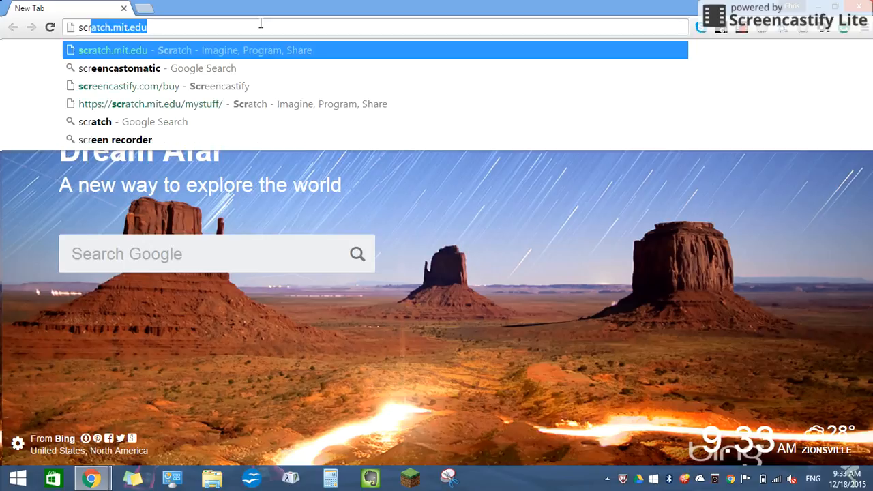
{"action": "type", "text": "mit.edu"}
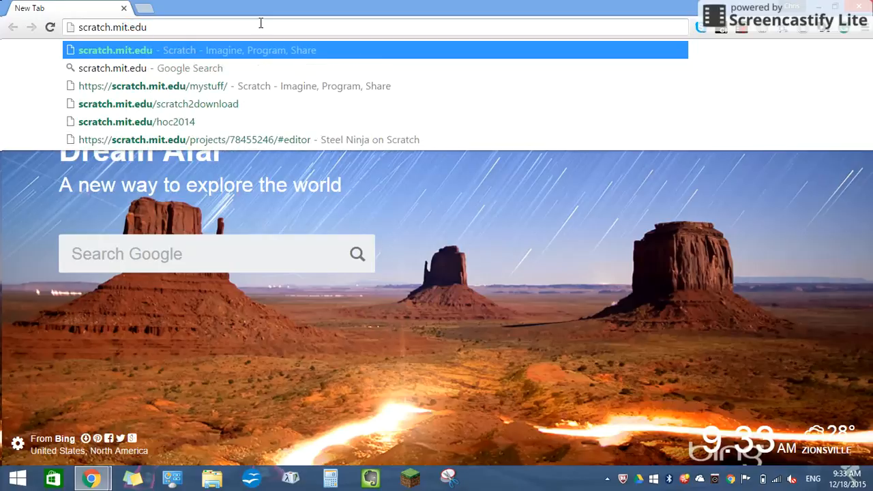
{"action": "key", "text": "Return"}
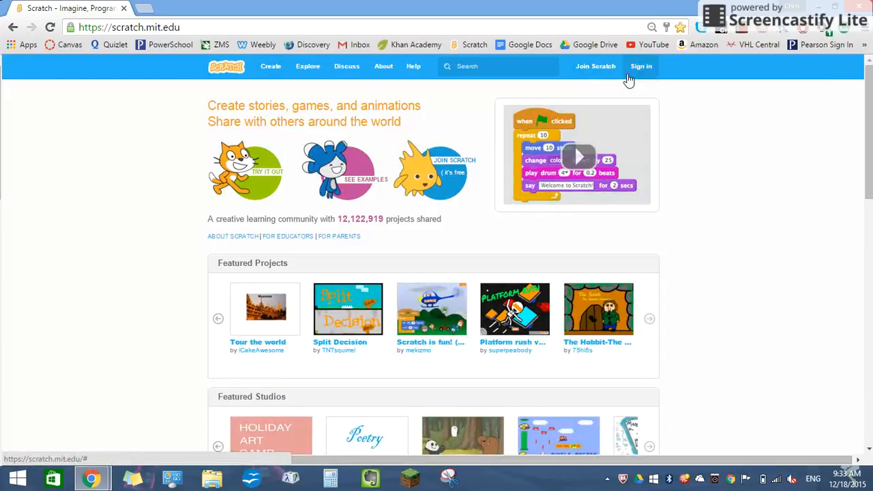
{"action": "left_click", "coordinate": [635, 76]}
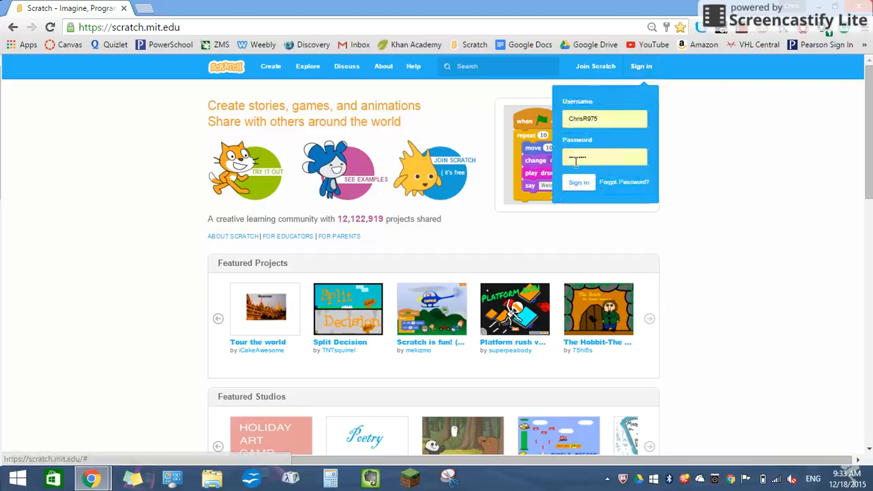
{"action": "left_click", "coordinate": [578, 184]}
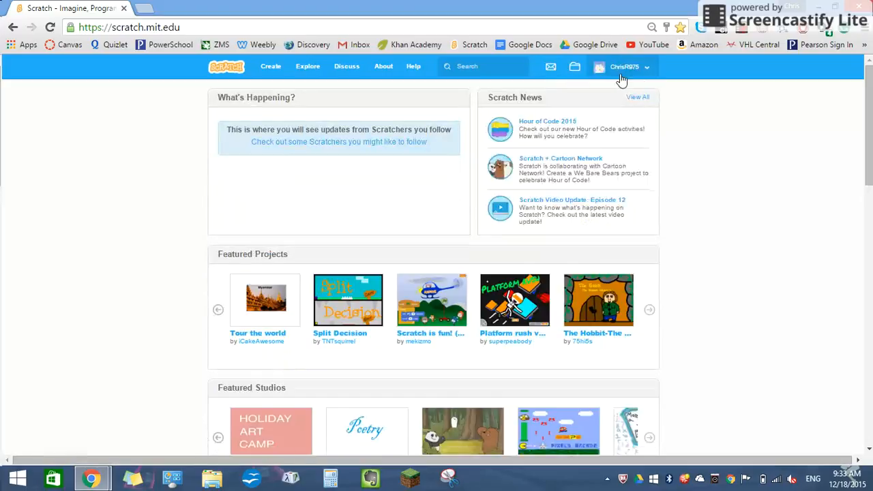
Step: Create a new project from My Stuff and delete its default cat sprite
{"action": "left_click", "coordinate": [623, 68]}
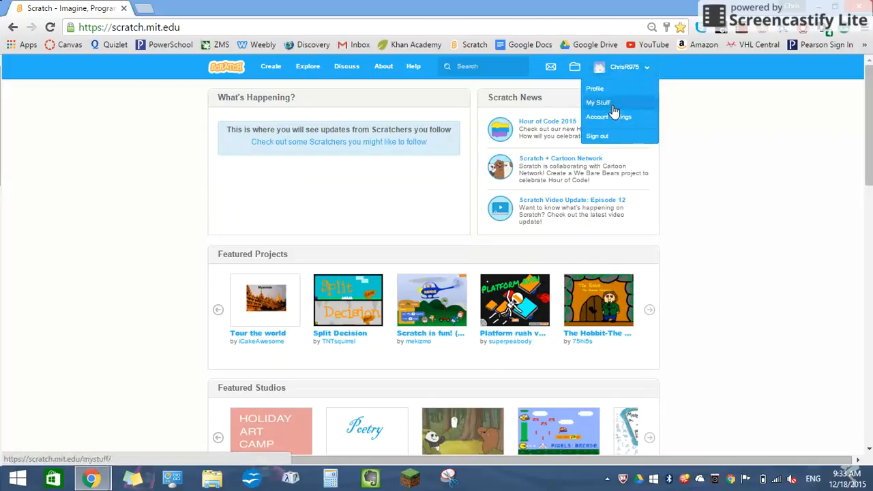
{"action": "left_click", "coordinate": [613, 105]}
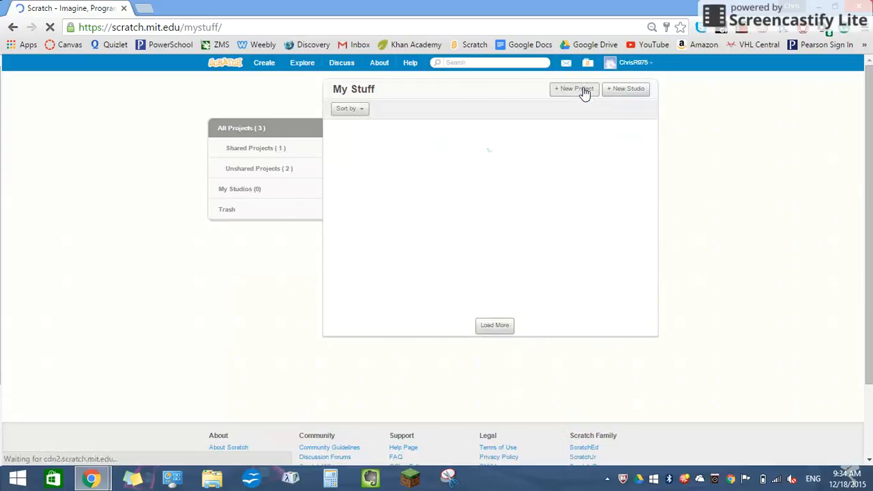
{"action": "left_click", "coordinate": [585, 92]}
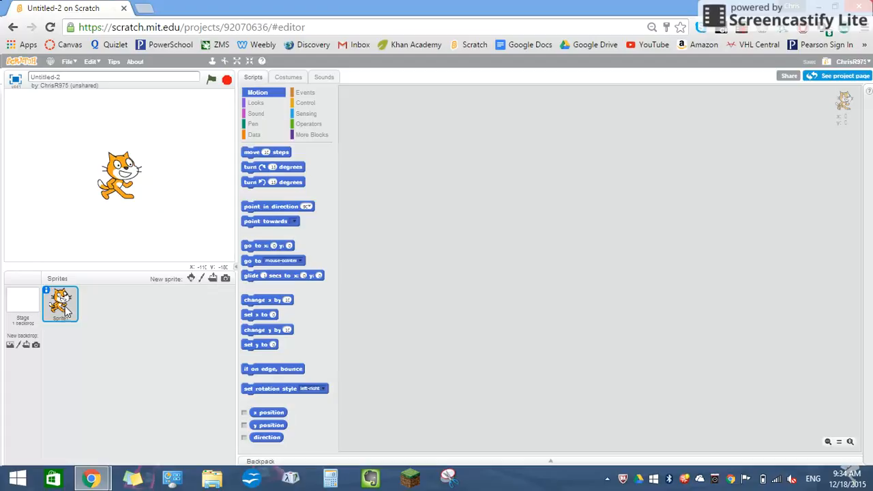
{"action": "left_click", "coordinate": [224, 62]}
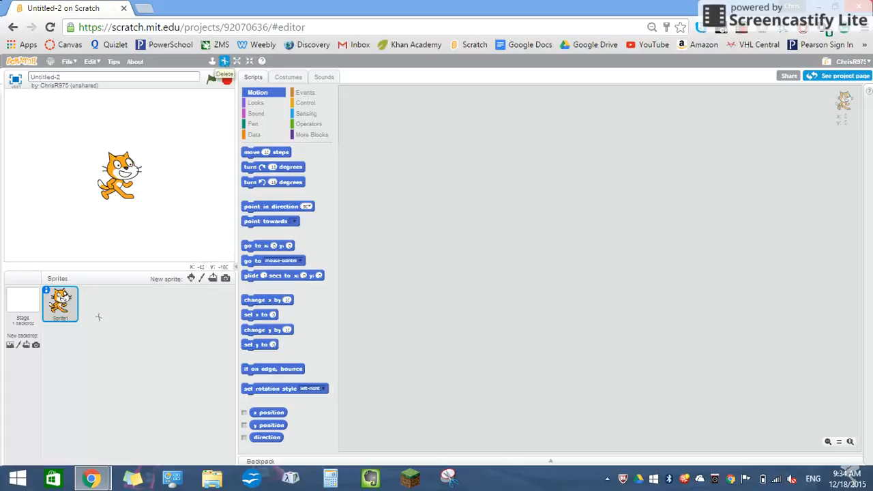
{"action": "left_click", "coordinate": [63, 312]}
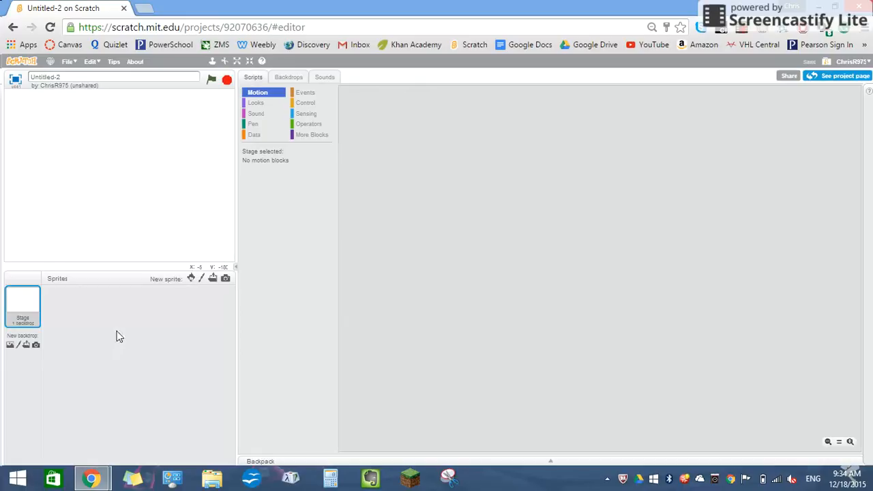
Step: Search Google Images for "8 bit ninja" in a new browser tab
{"action": "left_click", "coordinate": [148, 7]}
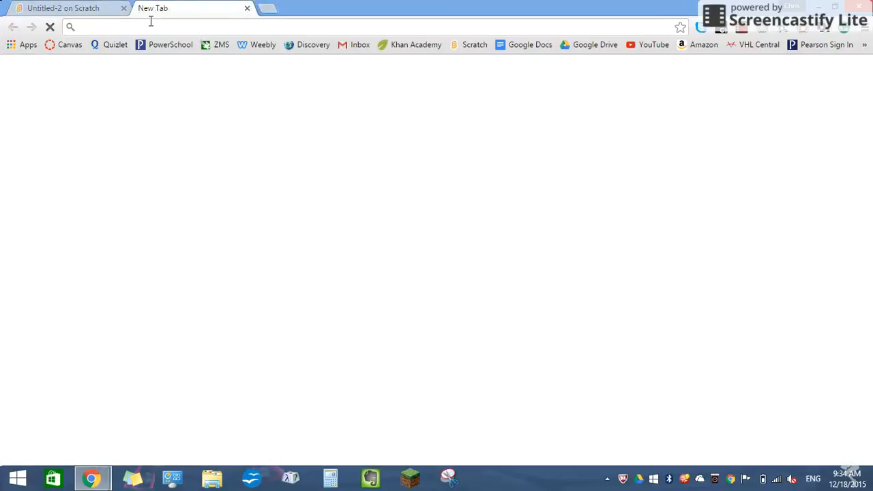
{"action": "type", "text": "8"}
{"action": "key", "text": "BackSpace"}
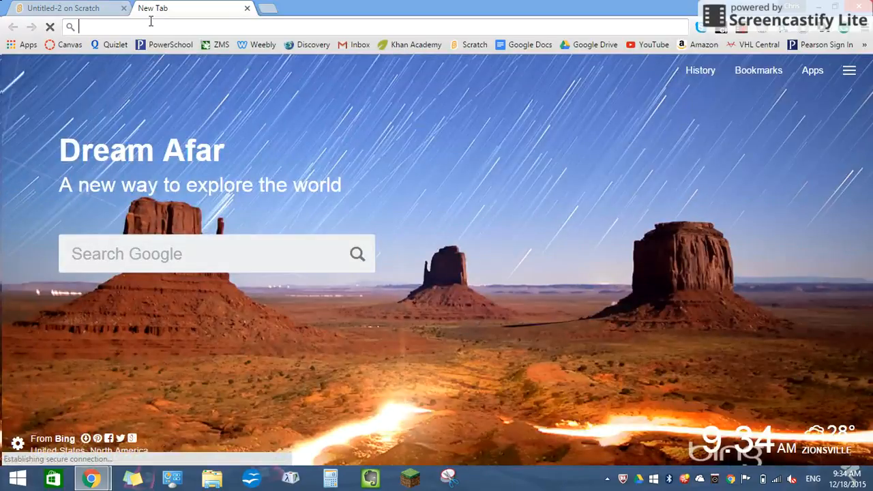
{"action": "type", "text": "ninja"}
{"action": "key", "text": "Return"}
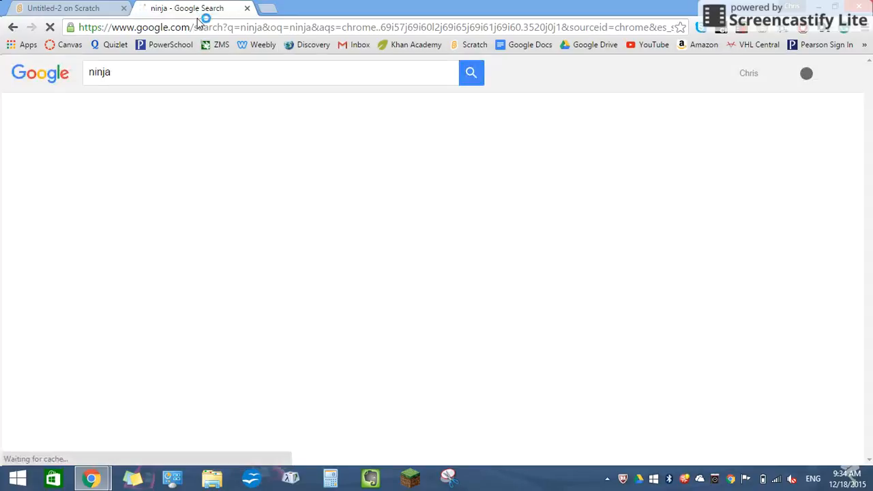
{"action": "left_click", "coordinate": [89, 72]}
{"action": "type", "text": "8 bit"}
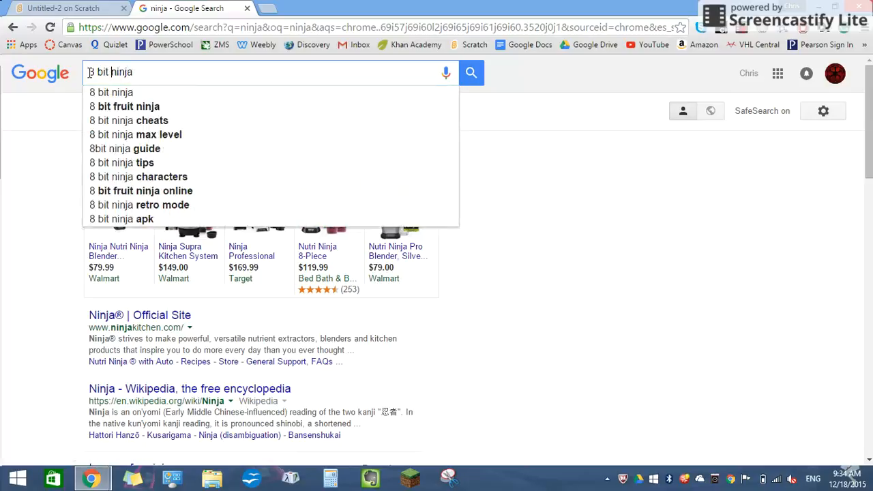
{"action": "key", "text": "Return"}
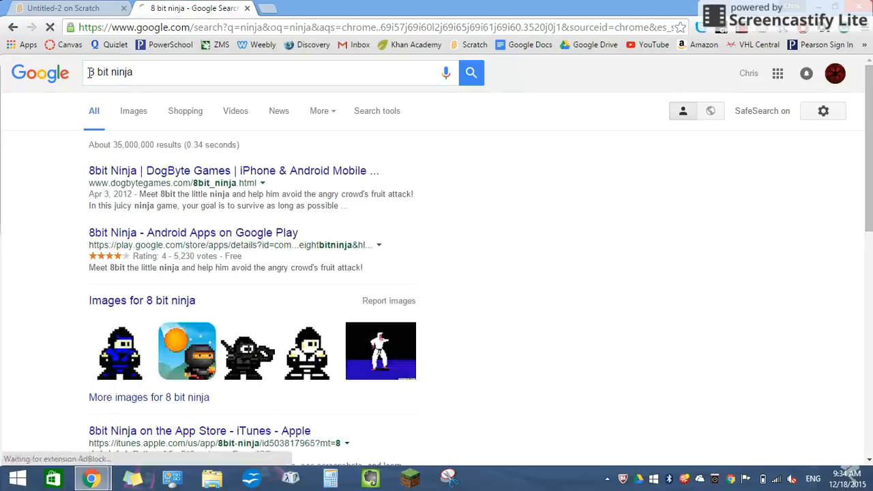
{"action": "left_click", "coordinate": [136, 115]}
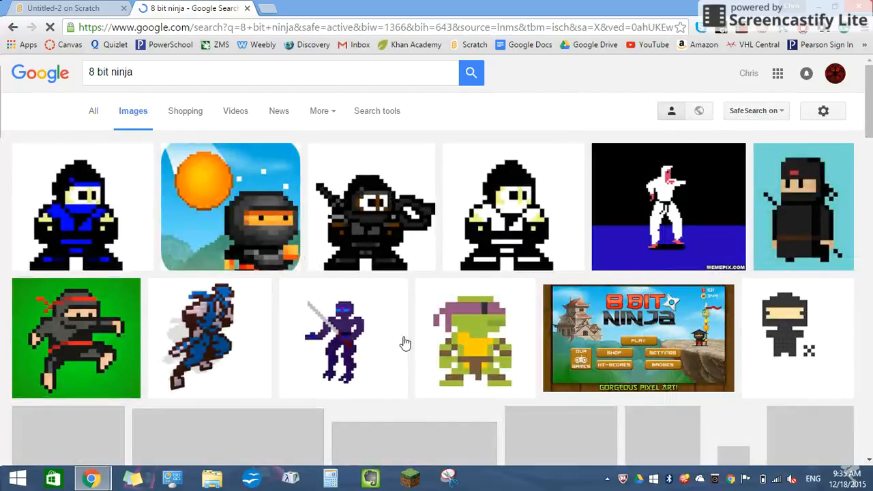
Step: Save the Tiny Ninja Fighter image of the black-and-blue ninja to the Pictures folder as Ninja
{"action": "left_click_drag", "start_coordinate": [869, 105], "coordinate": [870, 146]}
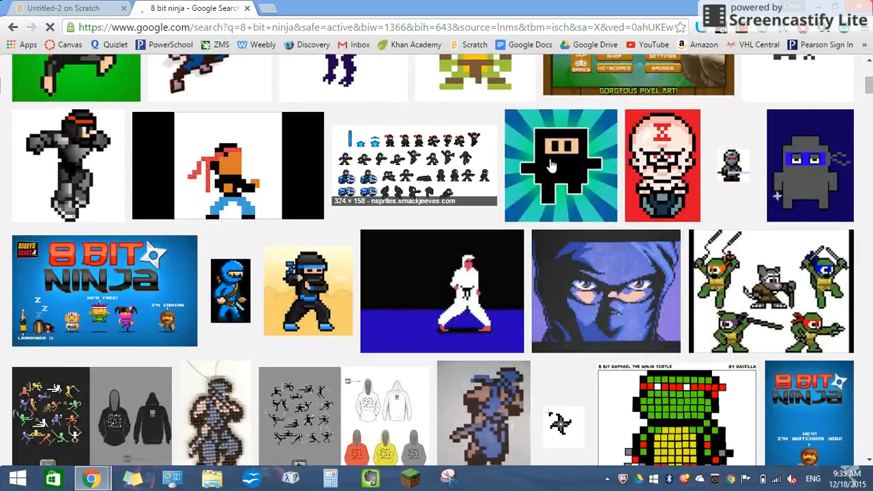
{"action": "left_click", "coordinate": [310, 295]}
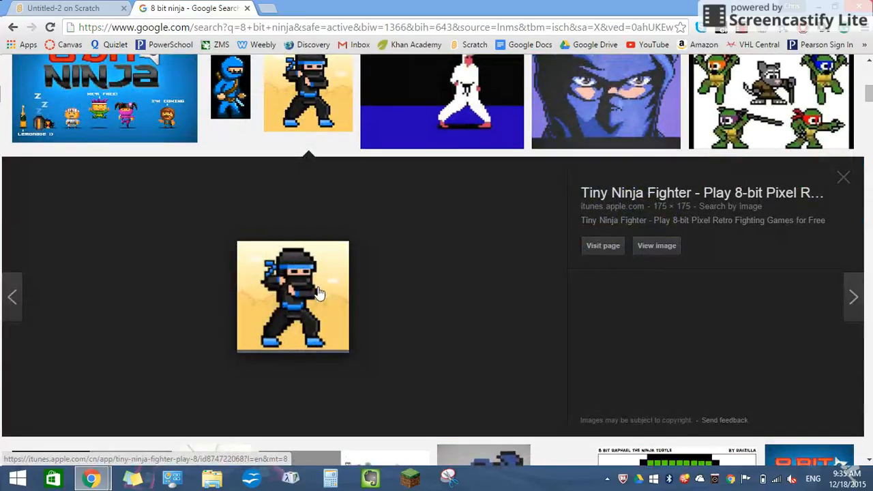
{"action": "right_click", "coordinate": [319, 293]}
{"action": "left_click", "coordinate": [379, 190]}
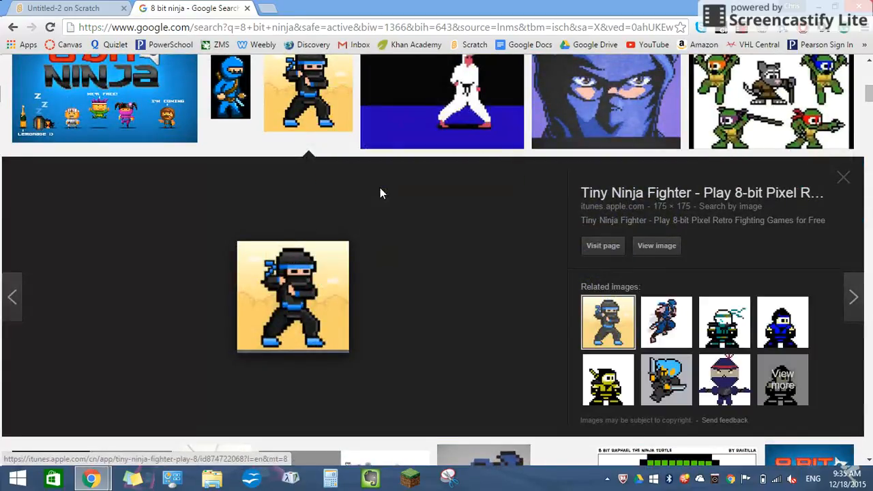
{"action": "key", "text": "BackSpace"}
{"action": "type", "text": "Ninja"}
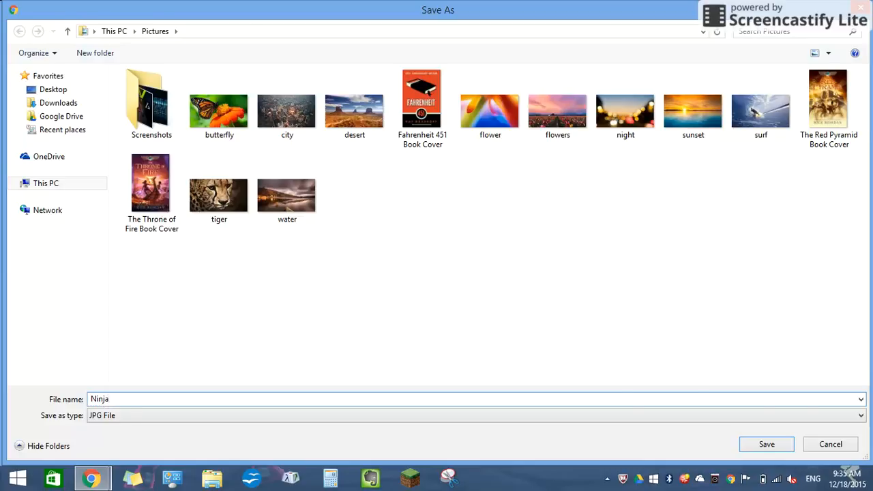
{"action": "key", "text": "Return"}
Step: Upload the Ninja picture from the Pictures folder as a new sprite in the Scratch project
{"action": "left_click", "coordinate": [86, 6]}
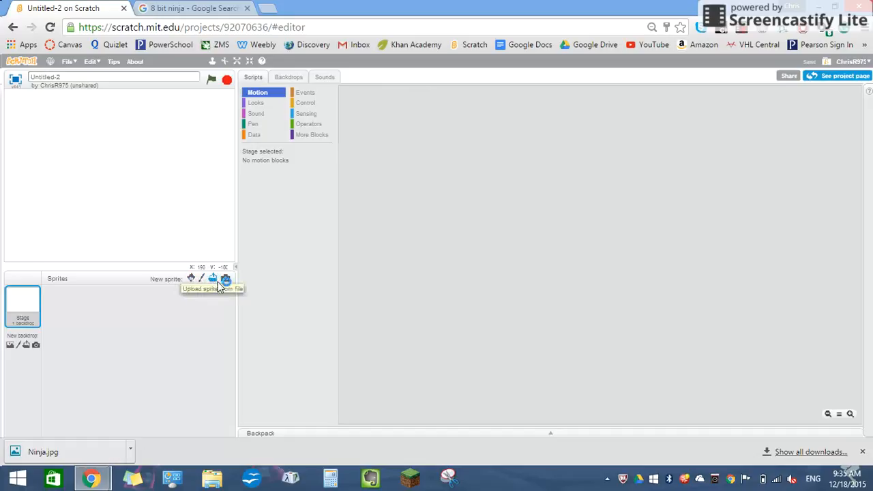
{"action": "left_click", "coordinate": [193, 277]}
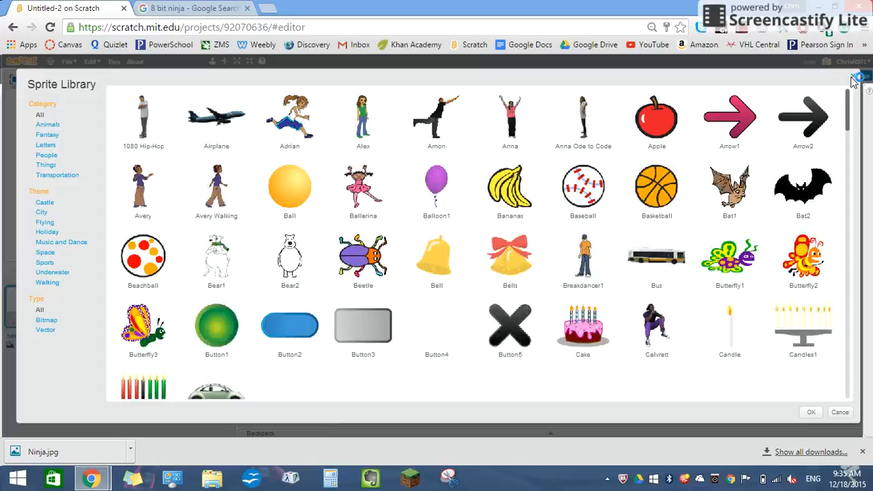
{"action": "left_click", "coordinate": [854, 78]}
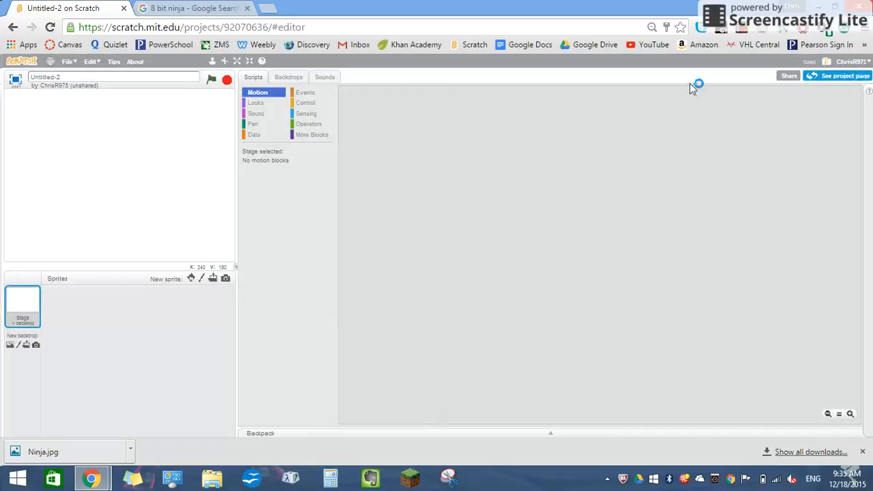
{"action": "left_click", "coordinate": [212, 280]}
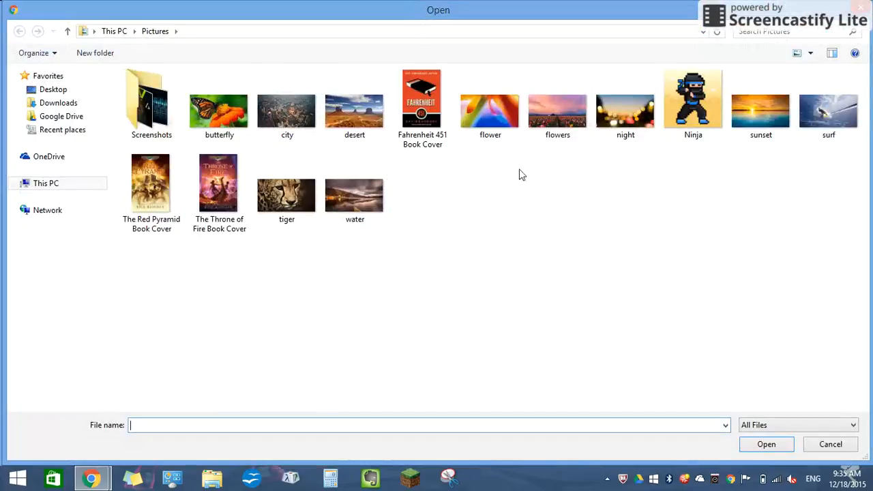
{"action": "double_click", "coordinate": [693, 105]}
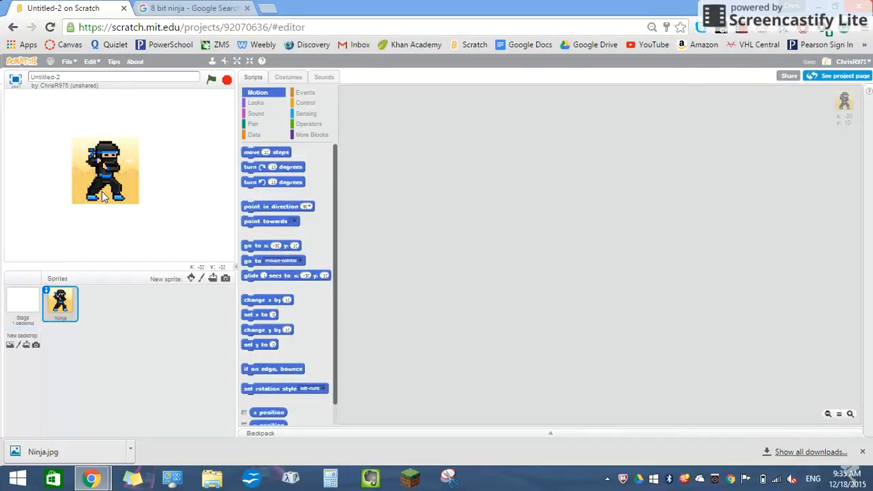
Step: Enlarge the image in the Ninja costume to about 194x194 and reposition the sprite so it is fully on the stage
{"action": "left_click", "coordinate": [289, 77]}
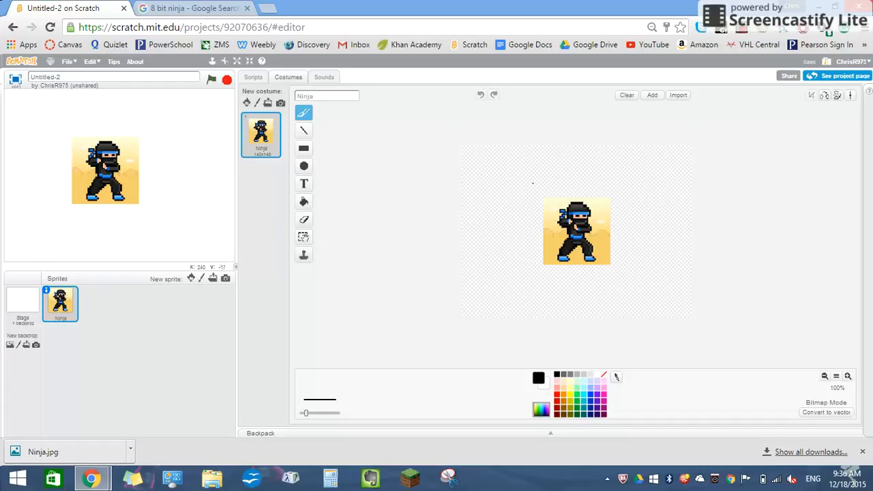
{"action": "left_click", "coordinate": [304, 238]}
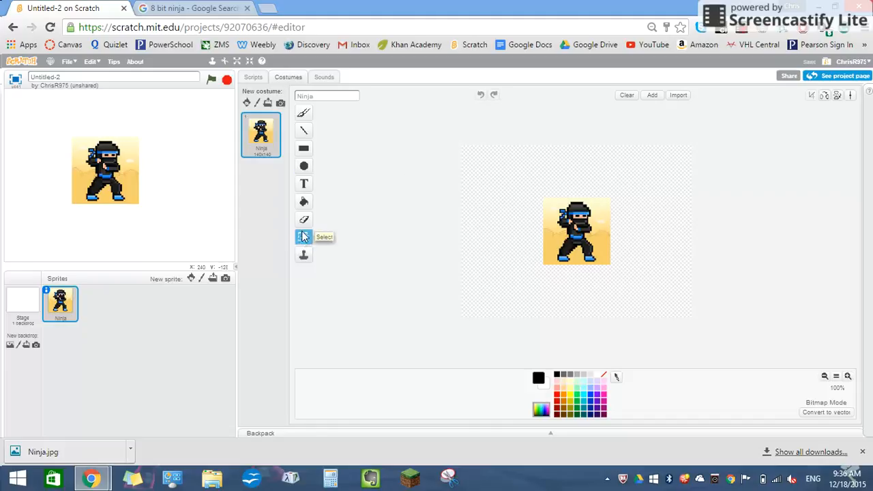
{"action": "left_click_drag", "start_coordinate": [583, 196], "coordinate": [657, 313]}
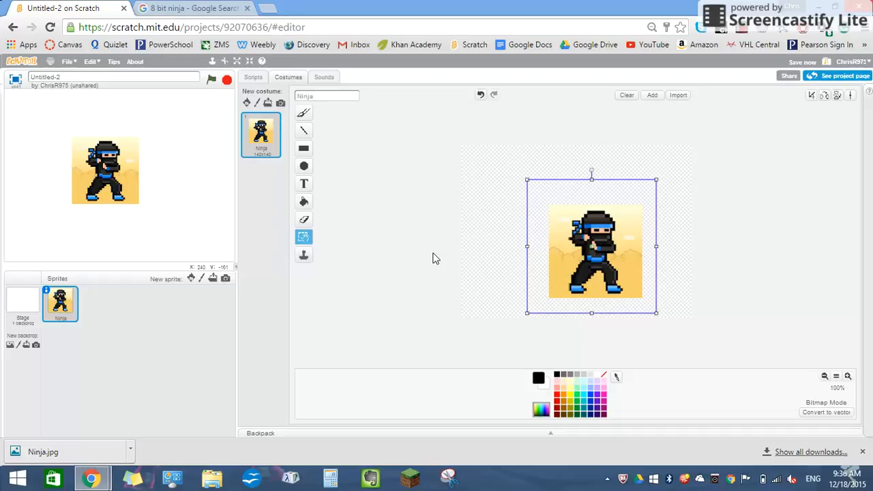
{"action": "left_click_drag", "start_coordinate": [76, 144], "coordinate": [46, 178]}
{"action": "left_click", "coordinate": [492, 239]}
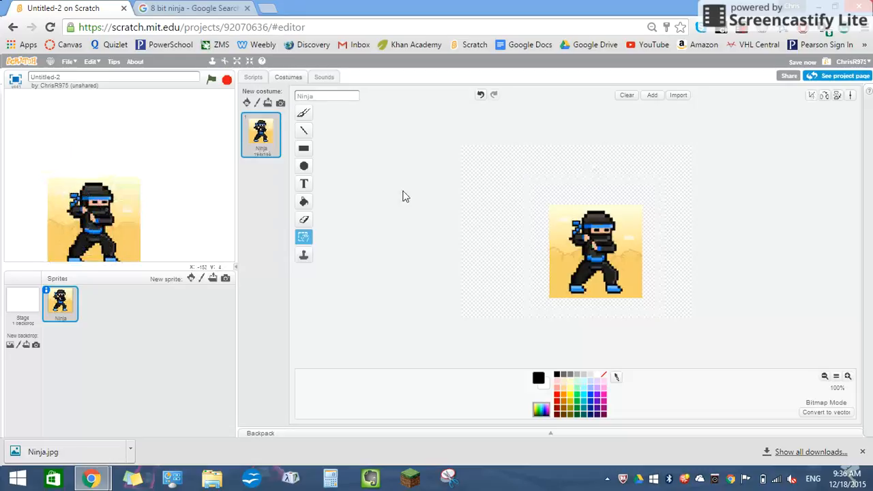
{"action": "left_click_drag", "start_coordinate": [130, 202], "coordinate": [129, 178]}
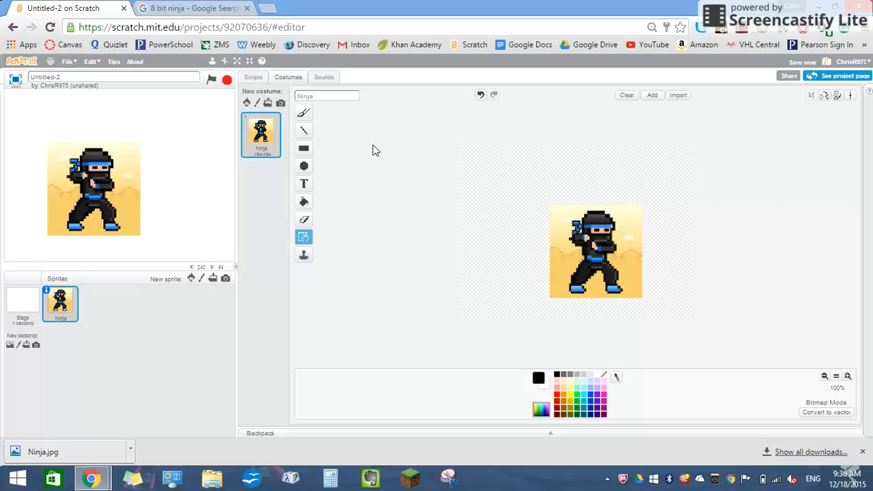
Step: Draw a short slanted black line beside the ninja in the costume and erase it
{"action": "left_click", "coordinate": [304, 220]}
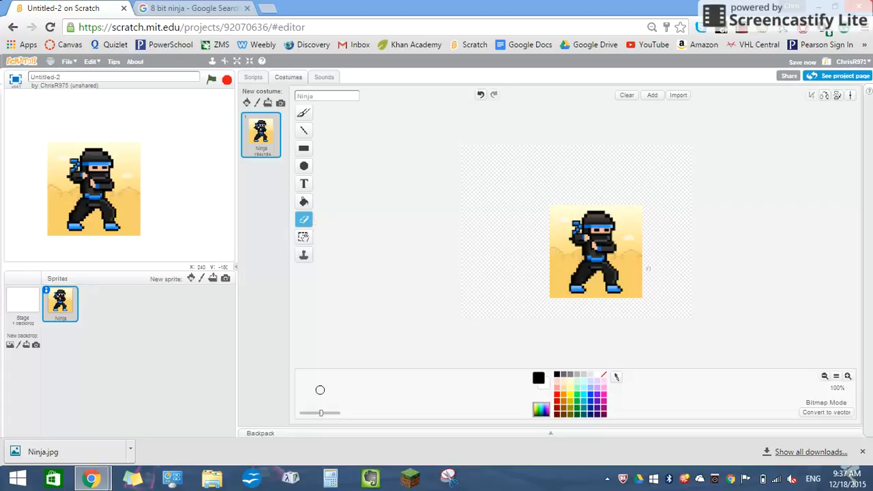
{"action": "left_click", "coordinate": [304, 130]}
{"action": "left_click_drag", "start_coordinate": [671, 232], "coordinate": [660, 281]}
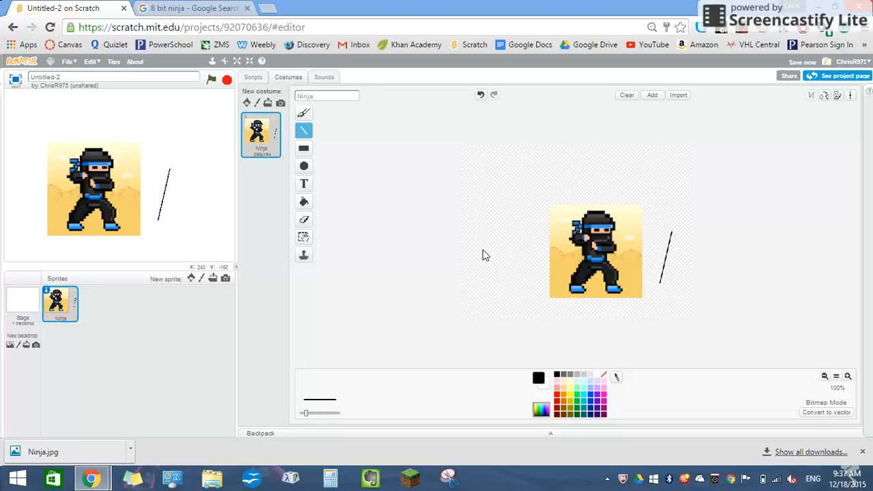
{"action": "left_click", "coordinate": [305, 219]}
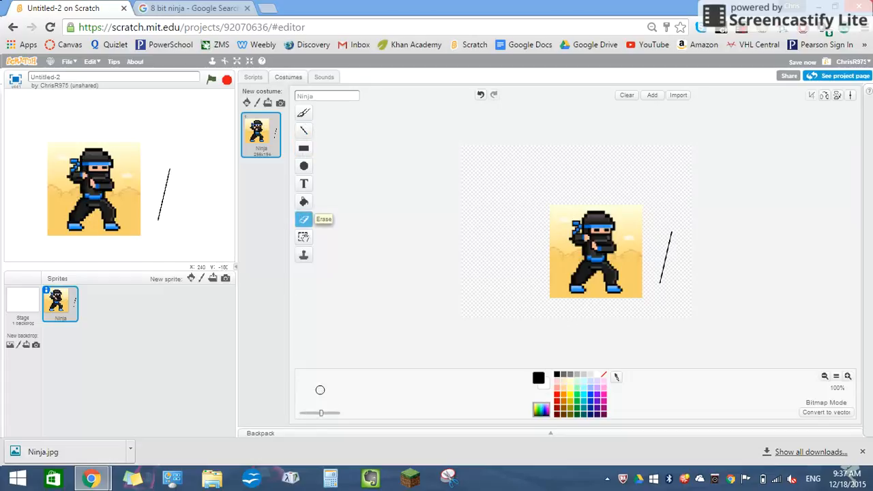
{"action": "left_click", "coordinate": [666, 258]}
{"action": "left_click_drag", "start_coordinate": [667, 266], "coordinate": [651, 261]}
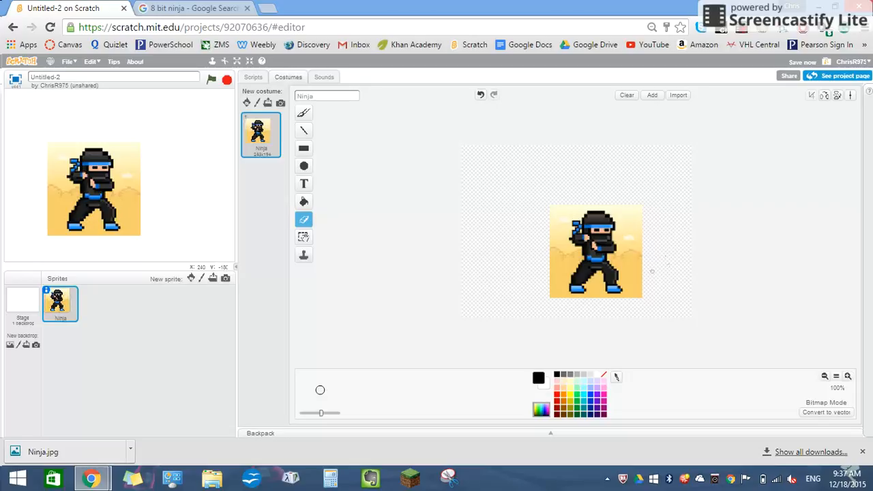
Step: Paint a thin black loop beside the ninja with the brush and a stroke of maximum thickness above it
{"action": "left_click", "coordinate": [304, 113]}
{"action": "left_click", "coordinate": [311, 136]}
{"action": "left_click", "coordinate": [304, 113]}
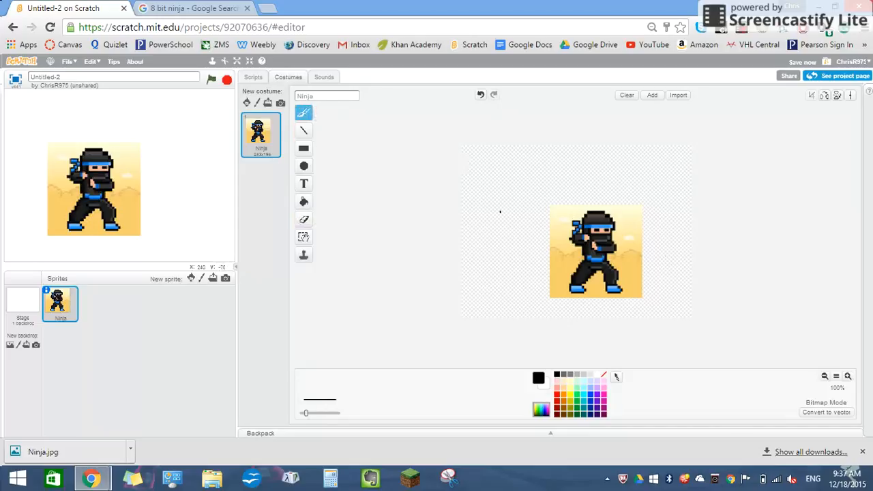
{"action": "mouse_move", "coordinate": [500, 212]}
{"action": "left_mouse_down"}
{"action": "mouse_move", "coordinate": [506, 251]}
{"action": "mouse_move", "coordinate": [514, 180]}
{"action": "left_mouse_up"}
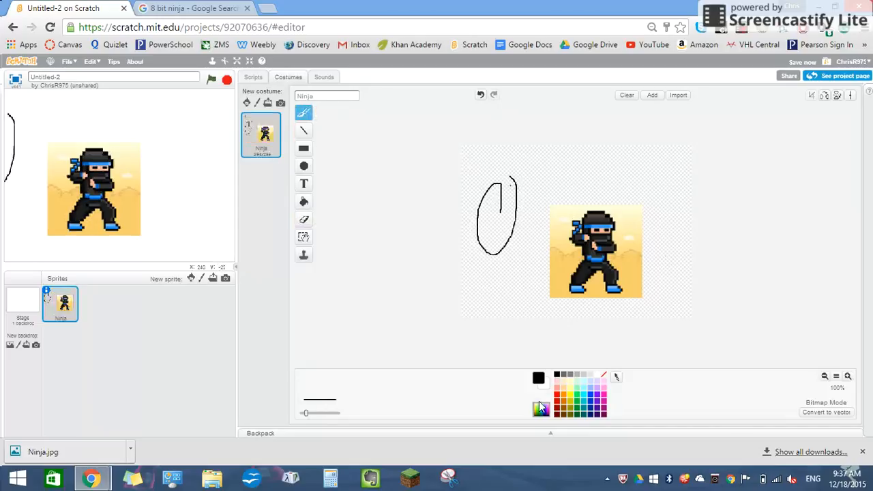
{"action": "left_click_drag", "start_coordinate": [308, 413], "coordinate": [342, 427]}
{"action": "left_click", "coordinate": [526, 262]}
{"action": "mouse_move", "coordinate": [558, 189]}
{"action": "left_mouse_down"}
{"action": "mouse_move", "coordinate": [551, 181]}
{"action": "mouse_move", "coordinate": [561, 176]}
{"action": "mouse_move", "coordinate": [650, 168]}
{"action": "left_mouse_up"}
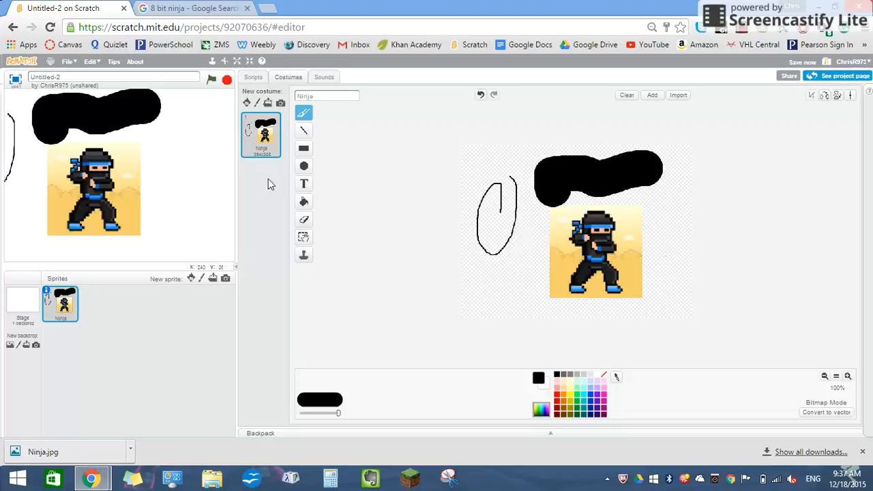
Step: Erase a small strip of the thick black stroke and undo the eraser mark and both brush strokes
{"action": "left_click", "coordinate": [304, 219]}
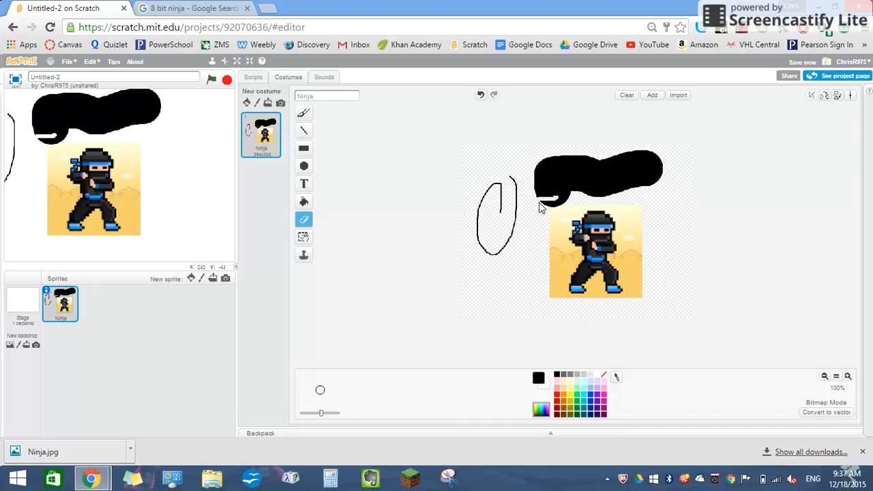
{"action": "key", "text": "ctrl+z"}
{"action": "key", "text": "ctrl+z"}
{"action": "key", "text": "ctrl+z"}
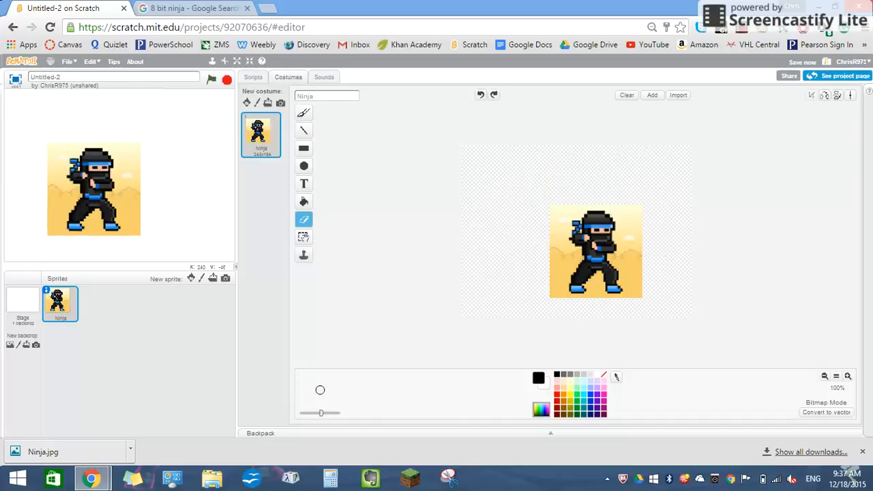
Step: Draw an outlined black rectangle with the thinnest line above and beside the ninja image
{"action": "left_click", "coordinate": [301, 204]}
{"action": "left_click", "coordinate": [303, 148]}
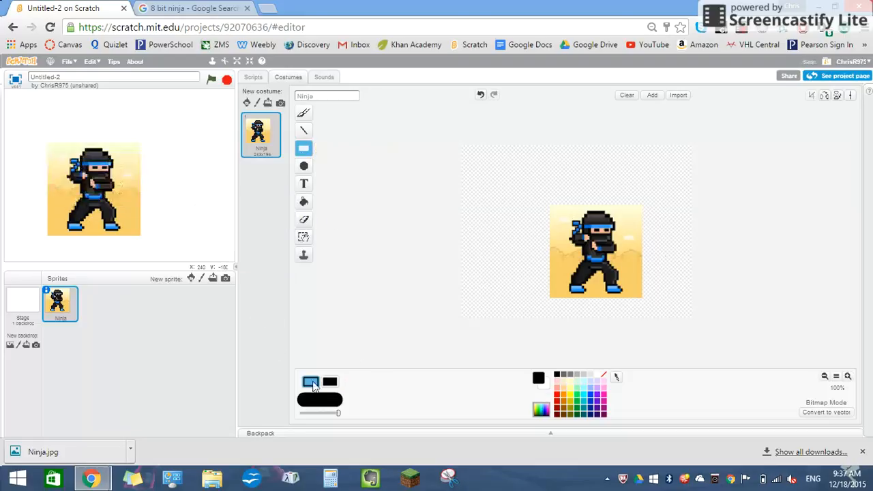
{"action": "left_click_drag", "start_coordinate": [339, 414], "coordinate": [279, 410]}
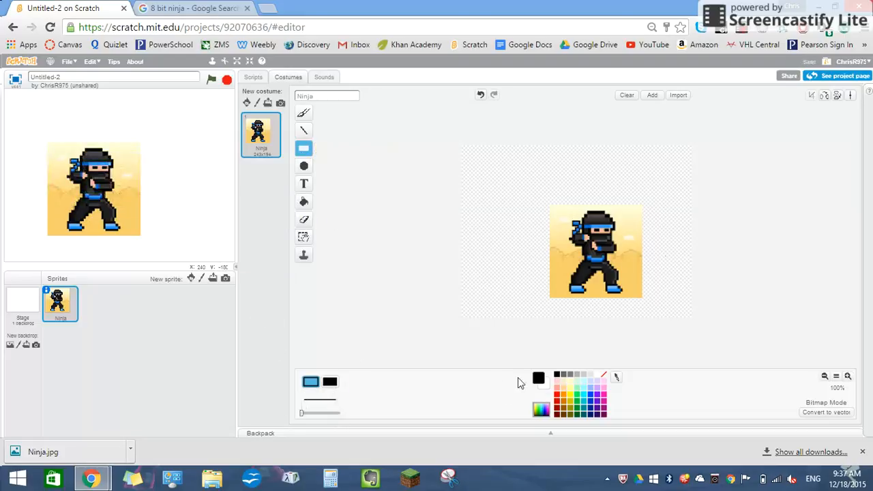
{"action": "mouse_move", "coordinate": [475, 165]}
{"action": "left_mouse_down"}
{"action": "mouse_move", "coordinate": [504, 213]}
{"action": "mouse_move", "coordinate": [539, 211]}
{"action": "left_mouse_up"}
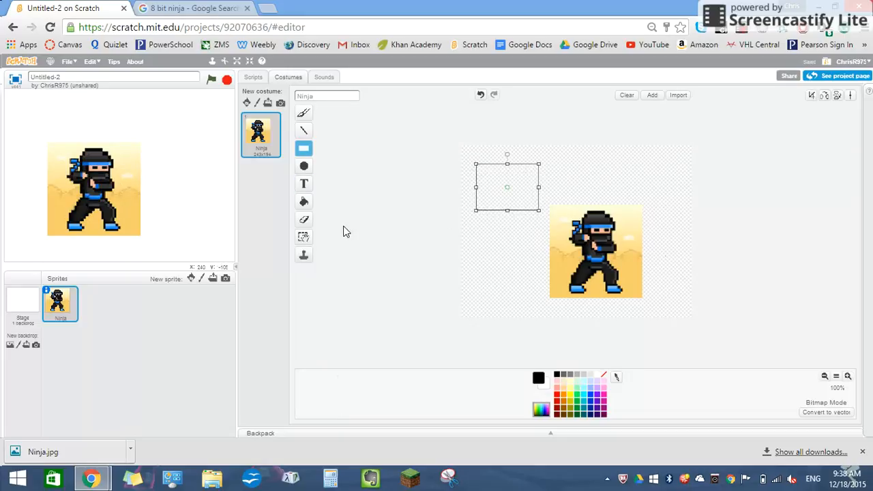
Step: Fill the rectangle with solid orange and undo both the fill and the rectangle
{"action": "left_click", "coordinate": [304, 203]}
{"action": "left_click", "coordinate": [563, 402]}
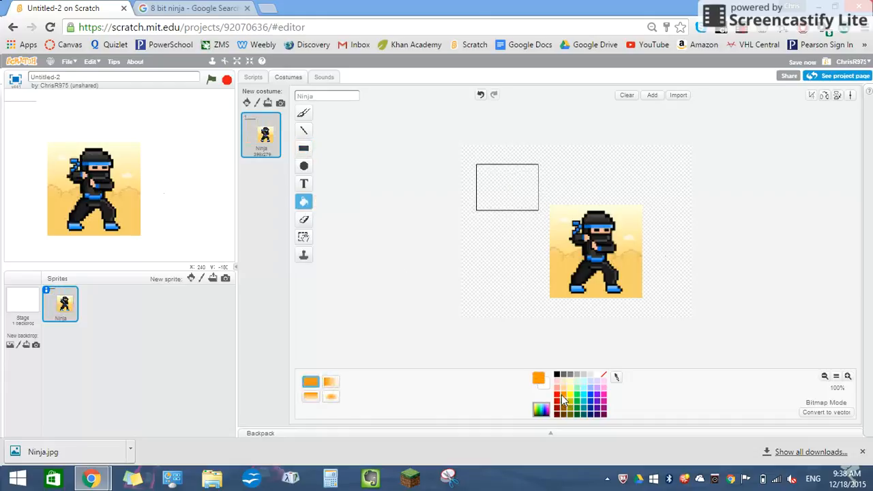
{"action": "left_click", "coordinate": [508, 187]}
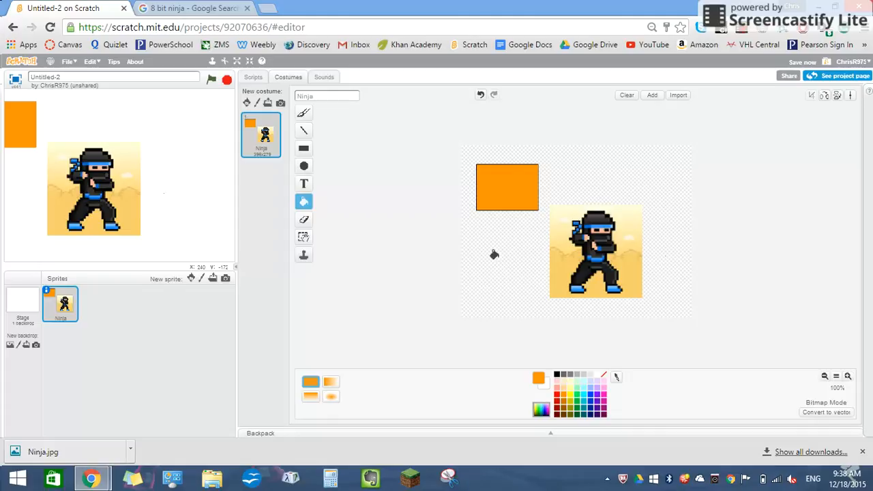
{"action": "key", "text": "ctrl+z"}
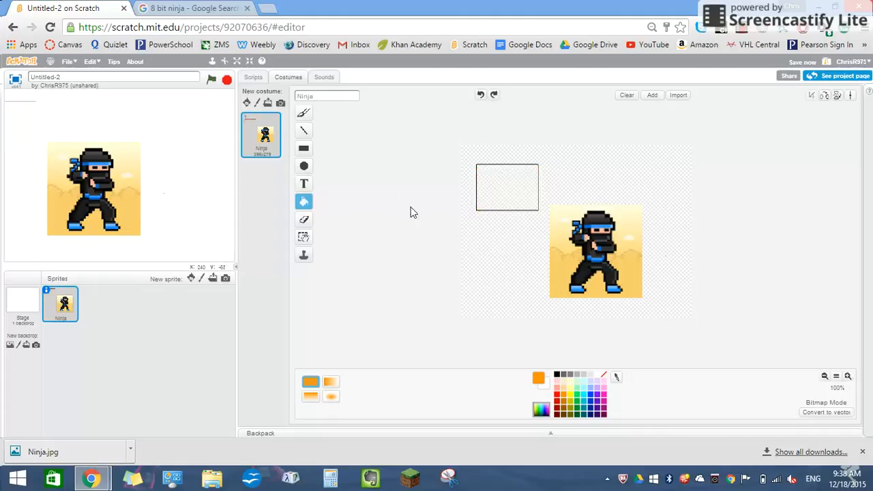
{"action": "key", "text": "ctrl+z"}
Step: Add the orange Helvetica text "rgrughrukghvtnkwpw" above the ninja and delete it again
{"action": "left_click", "coordinate": [304, 184]}
{"action": "left_click", "coordinate": [526, 192]}
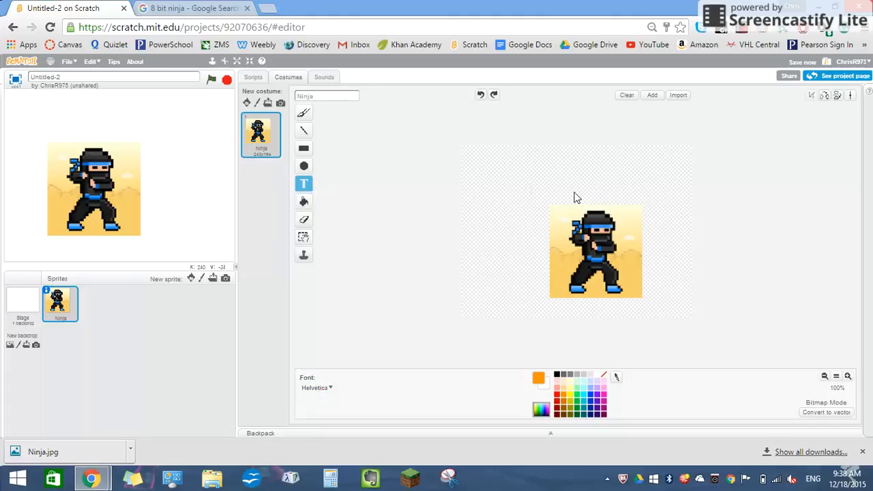
{"action": "type", "text": "rgrughrukghvtnkwpw"}
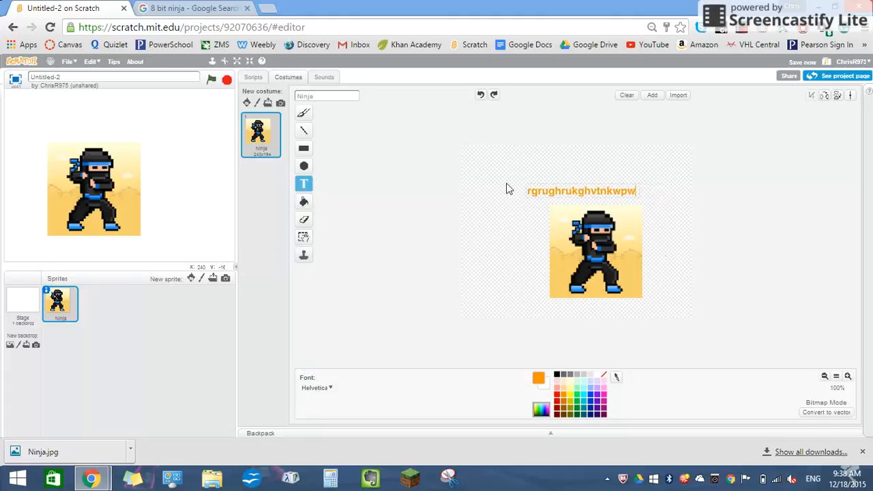
{"action": "key", "text": "BackSpace"}
{"action": "key", "text": "BackSpace"}
{"action": "key", "text": "BackSpace"}
{"action": "key", "text": "BackSpace"}
{"action": "key", "text": "BackSpace"}
{"action": "key", "text": "BackSpace"}
{"action": "key", "text": "BackSpace"}
{"action": "key", "text": "BackSpace"}
{"action": "key", "text": "BackSpace"}
{"action": "key", "text": "BackSpace"}
{"action": "key", "text": "BackSpace"}
{"action": "key", "text": "BackSpace"}
{"action": "key", "text": "BackSpace"}
{"action": "key", "text": "BackSpace"}
{"action": "key", "text": "BackSpace"}
{"action": "key", "text": "BackSpace"}
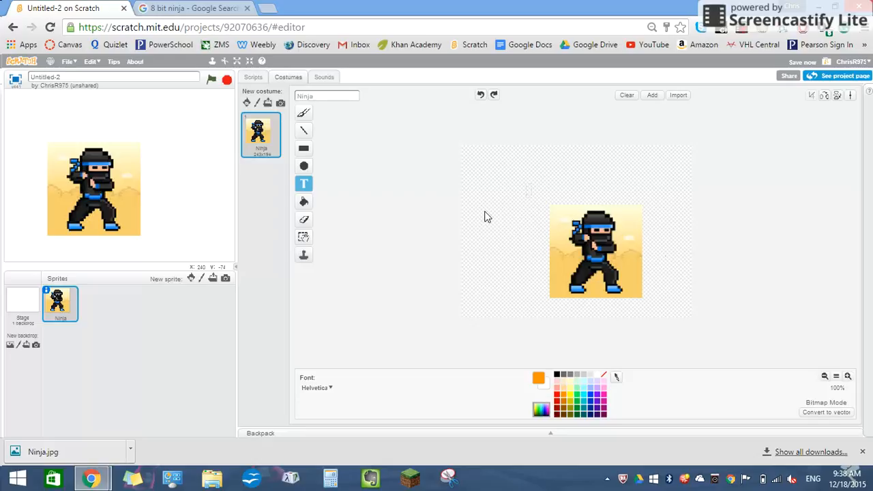
Step: Draw a tall orange ellipse outline beside the ninja, try the Delete tool on it, and shift it slightly up
{"action": "left_click", "coordinate": [304, 169]}
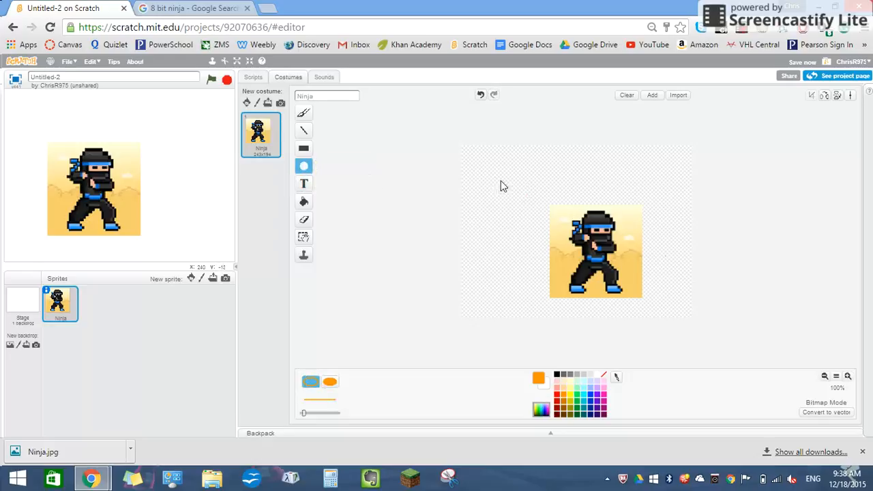
{"action": "left_click_drag", "start_coordinate": [485, 170], "coordinate": [520, 251]}
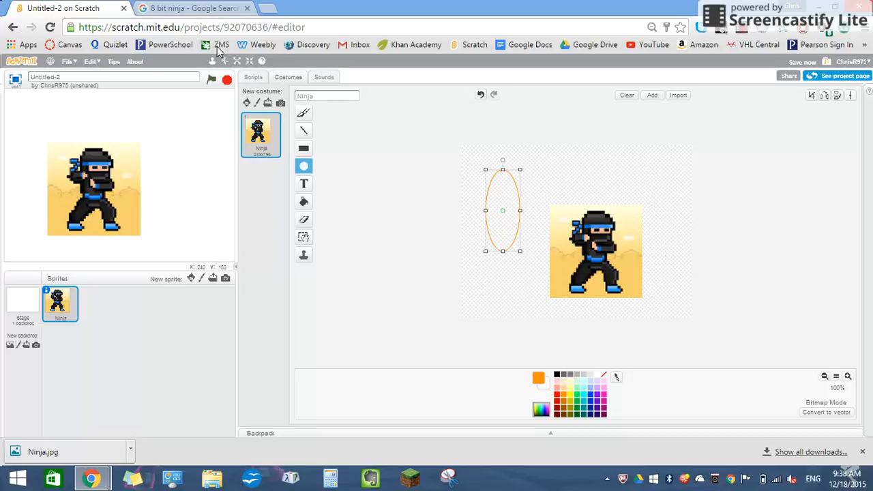
{"action": "left_click", "coordinate": [225, 61]}
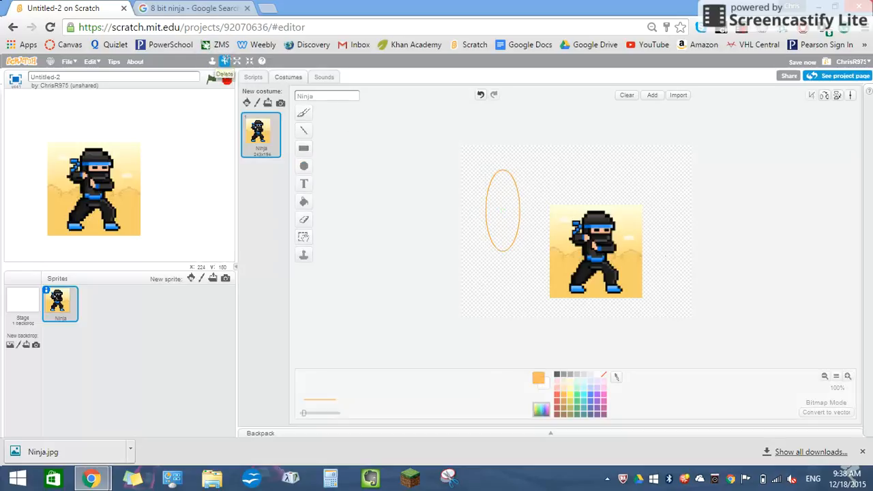
{"action": "left_click", "coordinate": [500, 200]}
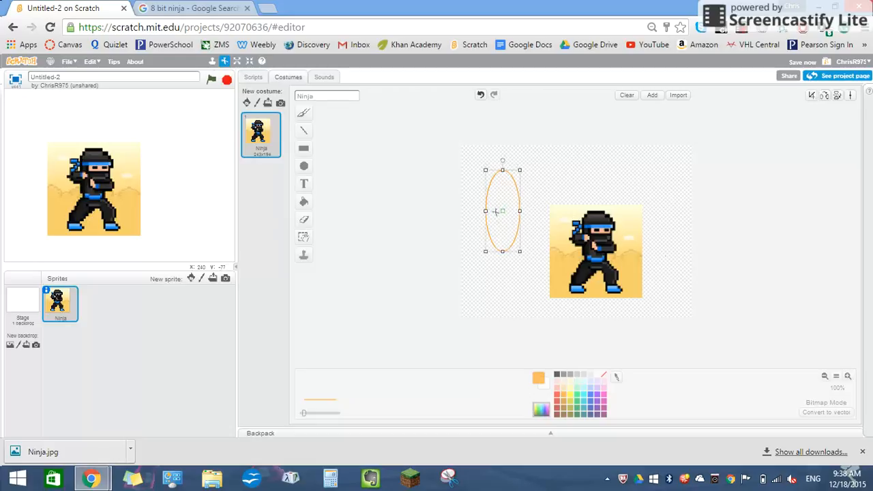
{"action": "left_click_drag", "start_coordinate": [500, 211], "coordinate": [498, 202]}
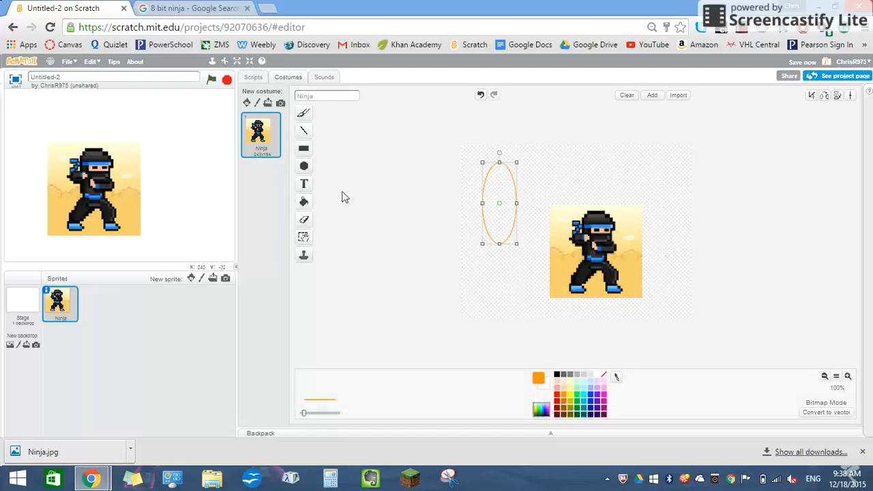
Step: Erase the orange ellipse with the eraser at maximum size, undoing the stroke that cuts into the ninja image
{"action": "left_click", "coordinate": [304, 219]}
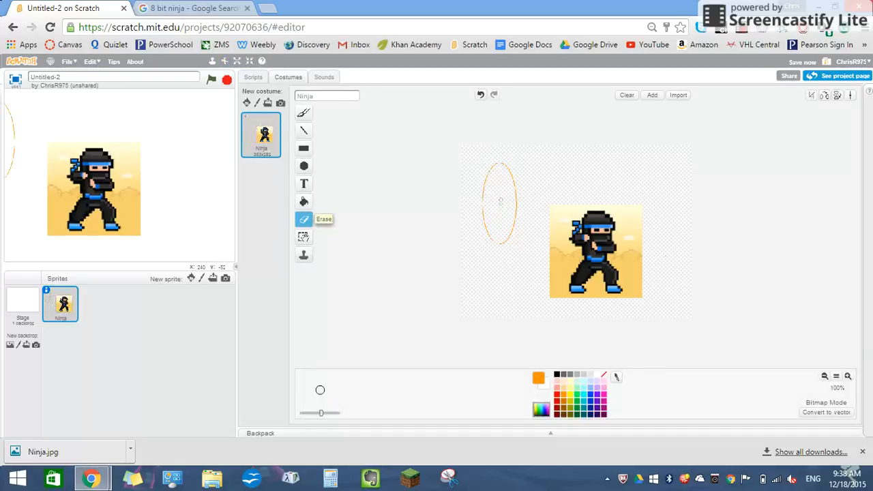
{"action": "left_click_drag", "start_coordinate": [317, 418], "coordinate": [339, 413]}
{"action": "mouse_move", "coordinate": [481, 252]}
{"action": "left_mouse_down"}
{"action": "mouse_move", "coordinate": [498, 225]}
{"action": "mouse_move", "coordinate": [493, 165]}
{"action": "mouse_move", "coordinate": [544, 236]}
{"action": "mouse_move", "coordinate": [477, 219]}
{"action": "left_mouse_up"}
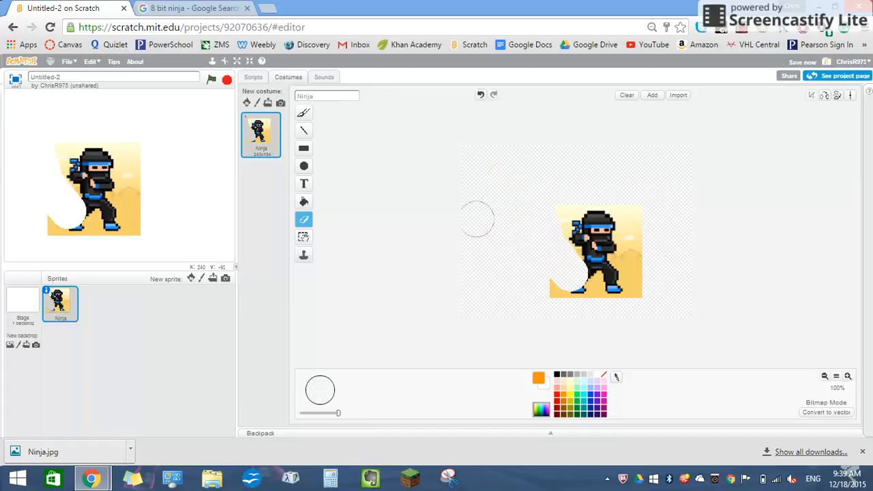
{"action": "key", "text": "ctrl+z"}
{"action": "mouse_move", "coordinate": [481, 229]}
{"action": "left_mouse_down"}
{"action": "mouse_move", "coordinate": [495, 232]}
{"action": "mouse_move", "coordinate": [508, 181]}
{"action": "mouse_move", "coordinate": [481, 229]}
{"action": "left_mouse_up"}
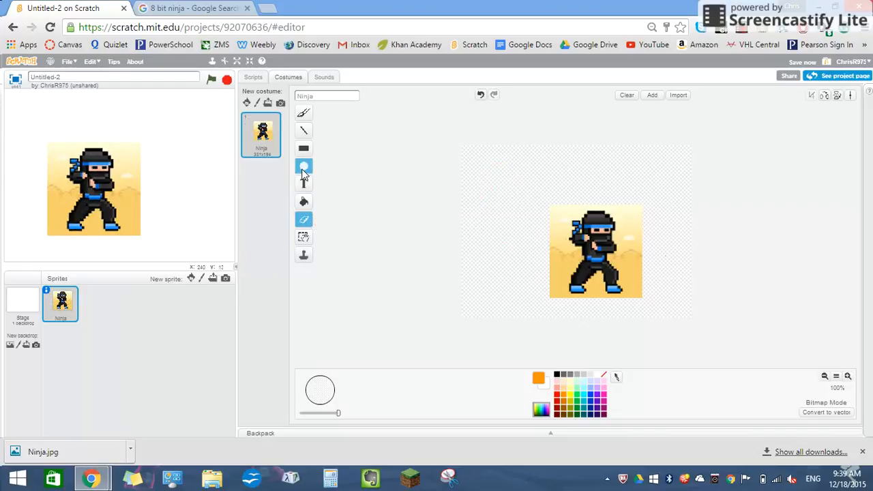
Step: Draw two thin orange straight lines beside the ninja with the Line tool and undo them
{"action": "left_click", "coordinate": [308, 128]}
{"action": "left_click_drag", "start_coordinate": [501, 210], "coordinate": [497, 274]}
{"action": "left_click_drag", "start_coordinate": [522, 191], "coordinate": [553, 178]}
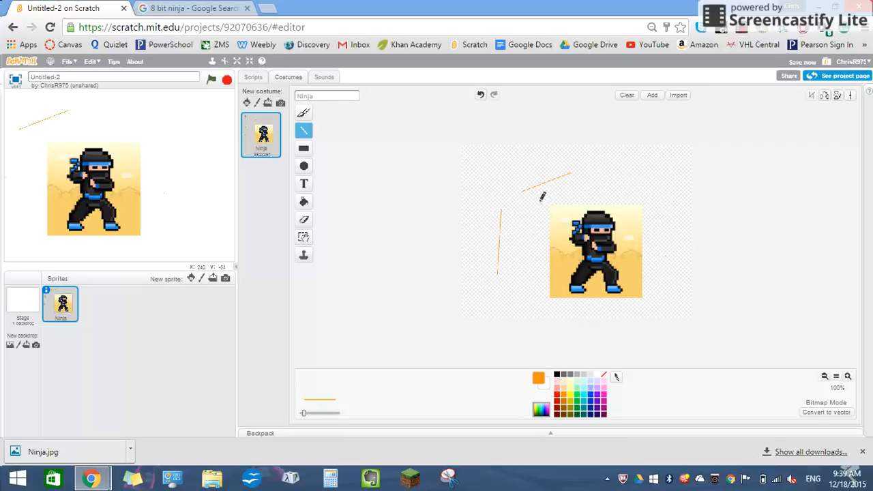
{"action": "key", "text": "ctrl+z"}
{"action": "key", "text": "ctrl+z"}
Step: Duplicate the orange ellipse and place the copy just below the original so that the two overlap
{"action": "left_click", "coordinate": [304, 254]}
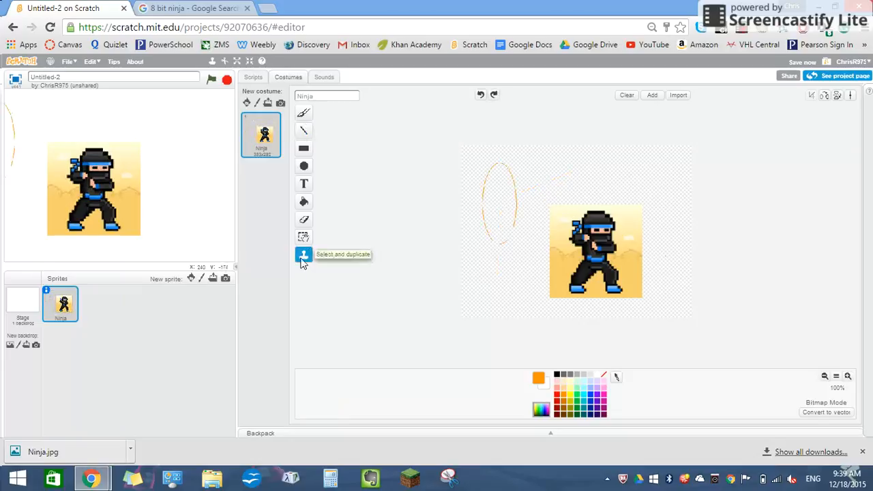
{"action": "left_click_drag", "start_coordinate": [484, 160], "coordinate": [490, 232]}
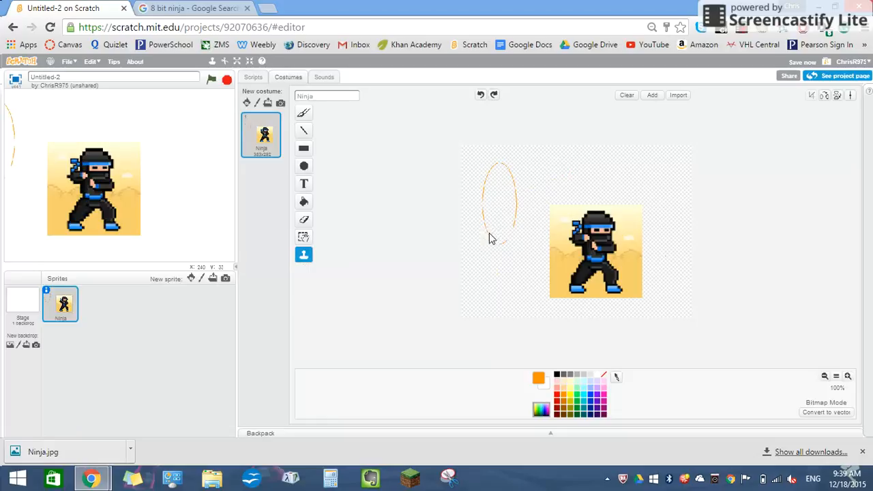
{"action": "left_click", "coordinate": [520, 249]}
{"action": "left_click_drag", "start_coordinate": [479, 155], "coordinate": [527, 246]}
{"action": "mouse_move", "coordinate": [502, 205]}
{"action": "left_mouse_down"}
{"action": "mouse_move", "coordinate": [517, 202]}
{"action": "mouse_move", "coordinate": [506, 202]}
{"action": "left_mouse_up"}
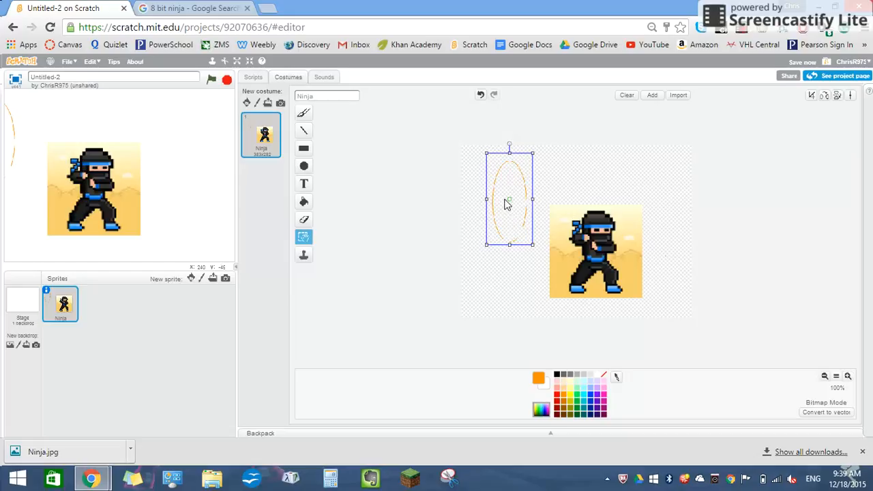
{"action": "left_click_drag", "start_coordinate": [506, 199], "coordinate": [503, 249]}
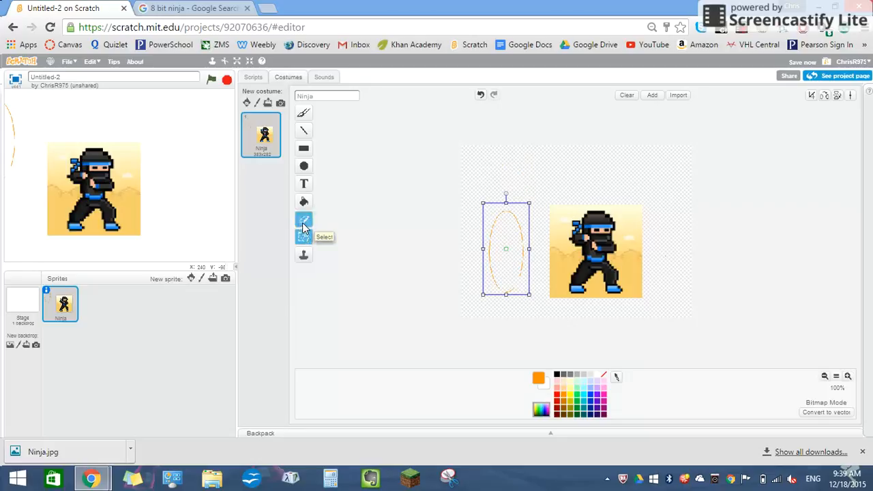
{"action": "left_click_drag", "start_coordinate": [511, 241], "coordinate": [511, 242]}
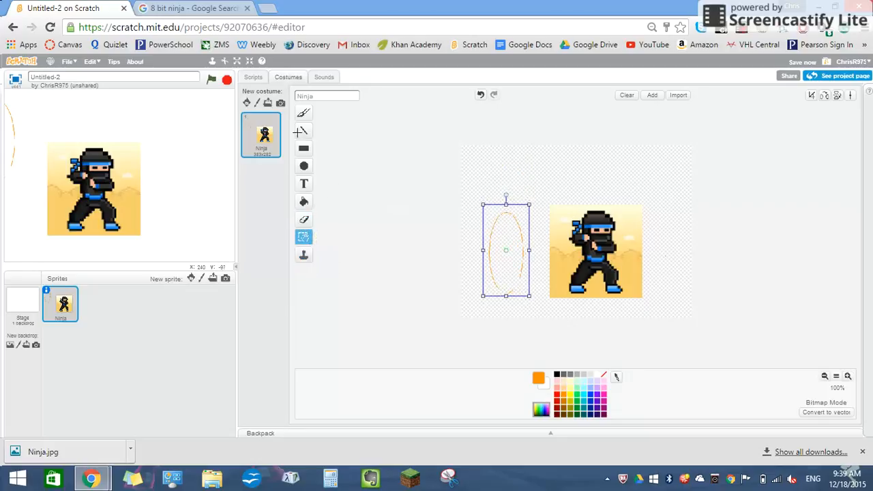
{"action": "key", "text": "ctrl+z"}
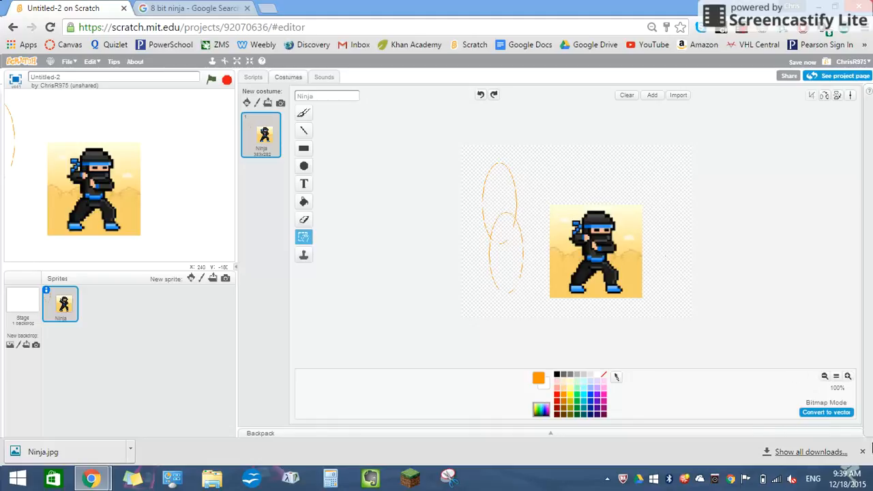
Step: Convert the Ninja costume to vector mode and shift the whole image slightly to the right
{"action": "left_click", "coordinate": [818, 412]}
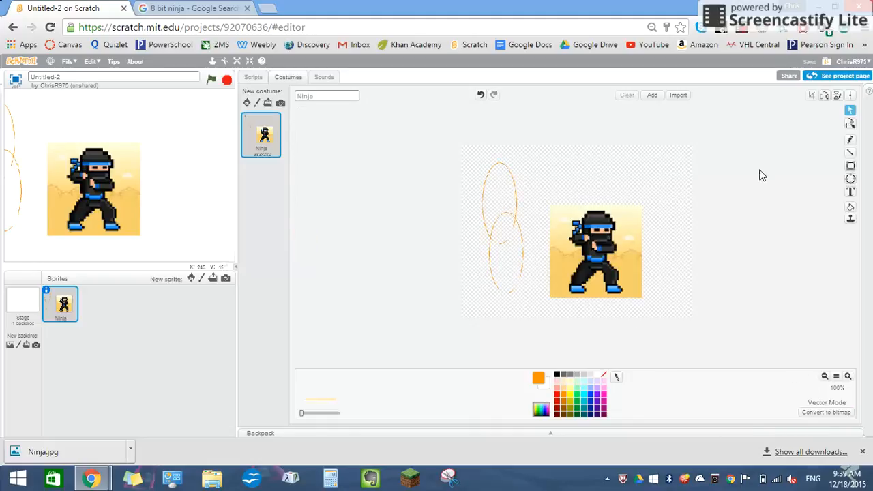
{"action": "mouse_move", "coordinate": [512, 185]}
{"action": "left_mouse_down"}
{"action": "mouse_move", "coordinate": [526, 176]}
{"action": "mouse_move", "coordinate": [517, 182]}
{"action": "left_mouse_up"}
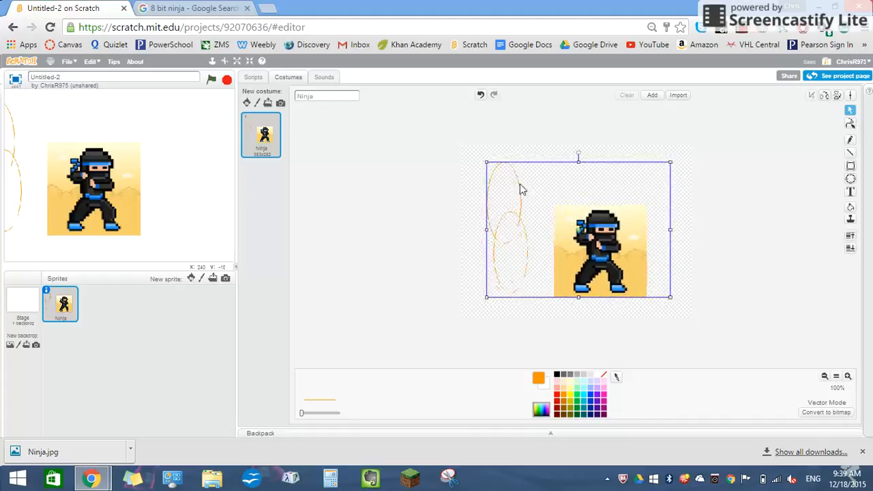
Step: Draw a freehand orange loop on the right side of the costume canvas with the Pencil tool
{"action": "left_click", "coordinate": [850, 123]}
{"action": "left_click", "coordinate": [851, 140]}
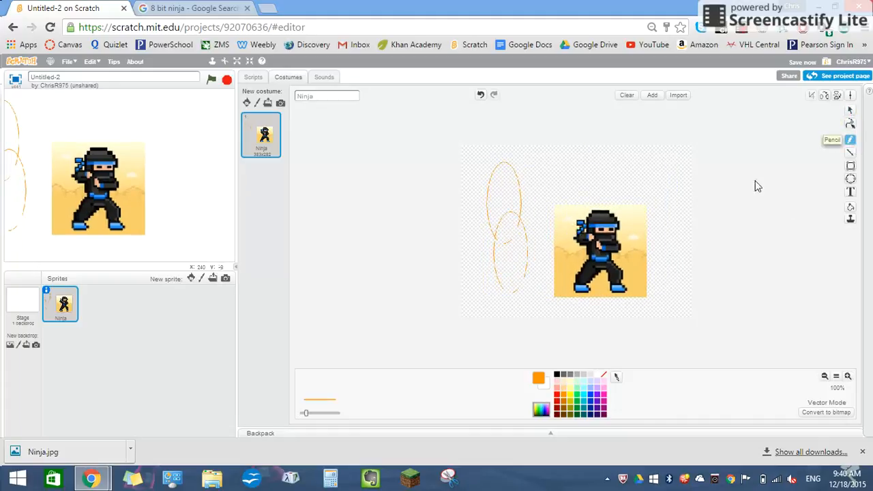
{"action": "mouse_move", "coordinate": [668, 185]}
{"action": "left_mouse_down"}
{"action": "mouse_move", "coordinate": [676, 265]}
{"action": "mouse_move", "coordinate": [668, 182]}
{"action": "mouse_move", "coordinate": [639, 185]}
{"action": "mouse_move", "coordinate": [542, 234]}
{"action": "left_mouse_up"}
Step: Reposition the ninja image with its ellipses near the canvas centre so that it overlaps the pencil loop
{"action": "left_click", "coordinate": [850, 110]}
{"action": "left_click", "coordinate": [850, 123]}
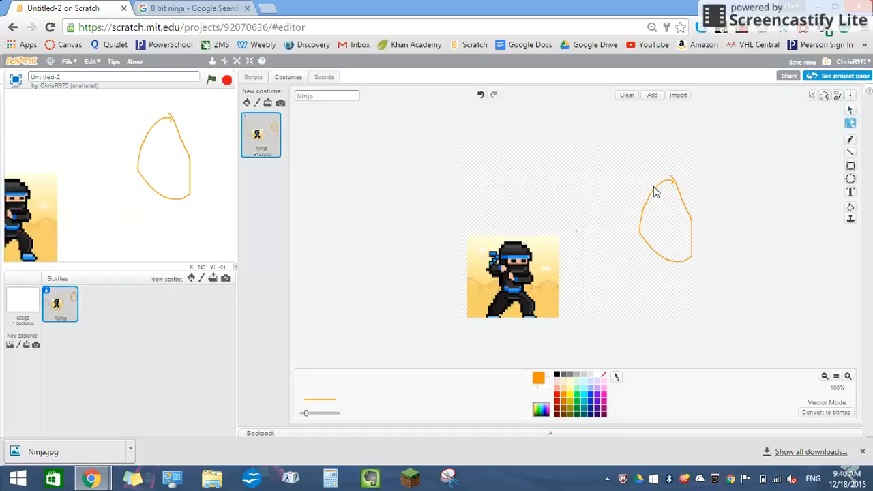
{"action": "left_click", "coordinate": [850, 110]}
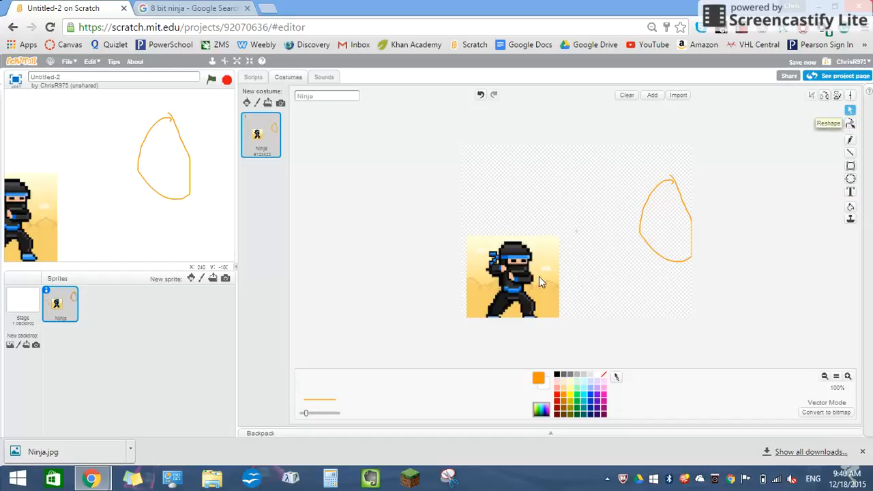
{"action": "left_click_drag", "start_coordinate": [509, 254], "coordinate": [569, 234]}
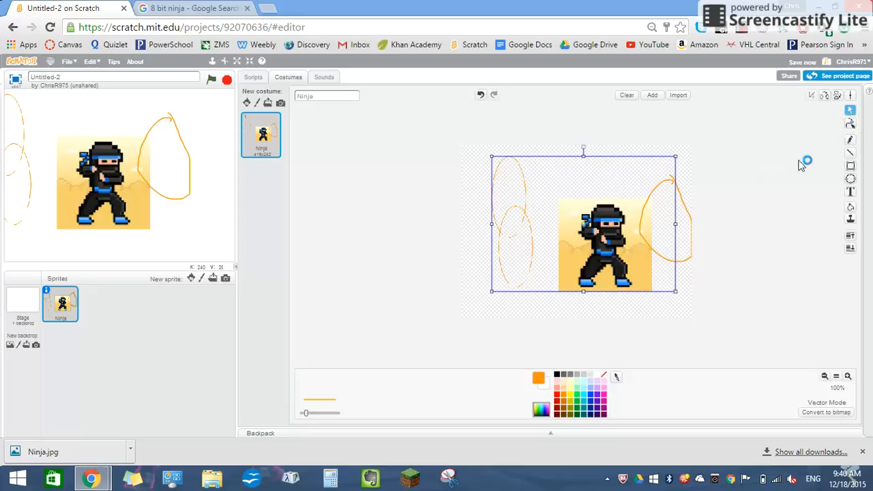
Step: Reshape the orange pencil loop by pulling two of its upper points outward into pointed spikes
{"action": "left_click", "coordinate": [850, 126]}
{"action": "left_click", "coordinate": [682, 185]}
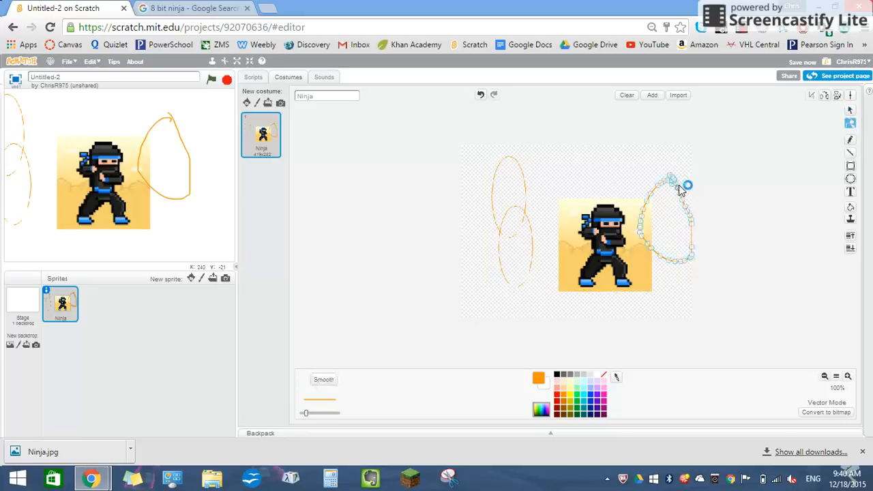
{"action": "left_click_drag", "start_coordinate": [676, 187], "coordinate": [651, 177]}
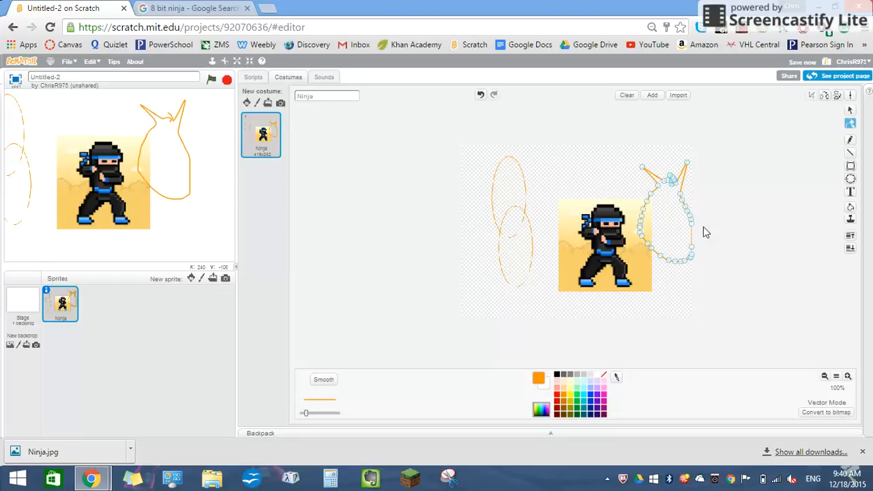
Step: Undo the loop reshaping and the recent moves of the ninja image, and redo the moves to bring it back near the canvas centre
{"action": "key", "text": "ctrl+z"}
{"action": "key", "text": "ctrl+z"}
{"action": "key", "text": "ctrl+z"}
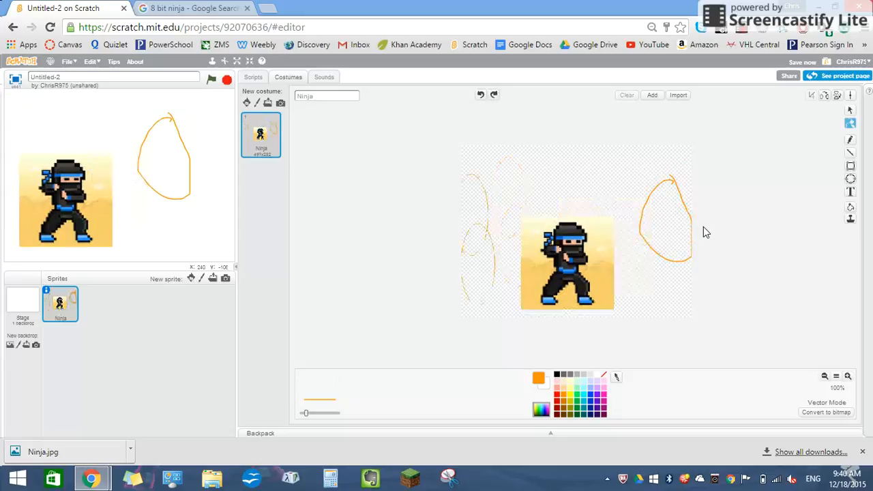
{"action": "key", "text": "ctrl+z"}
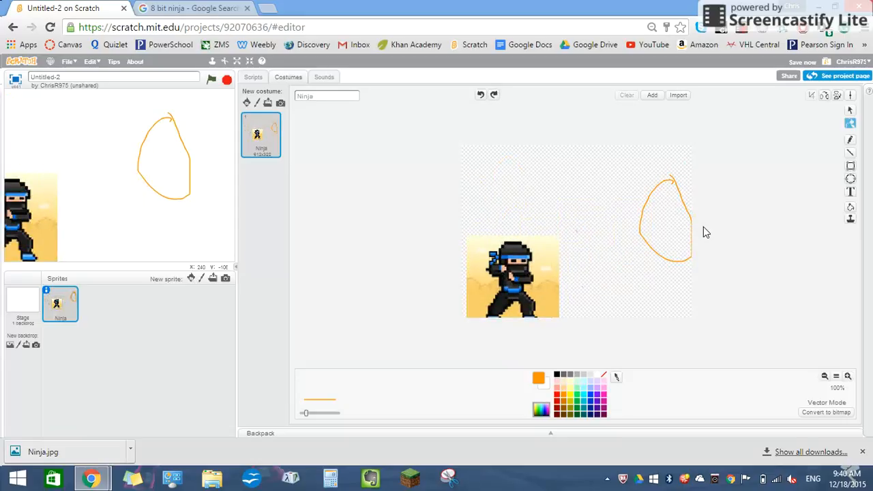
{"action": "key", "text": "ctrl+y"}
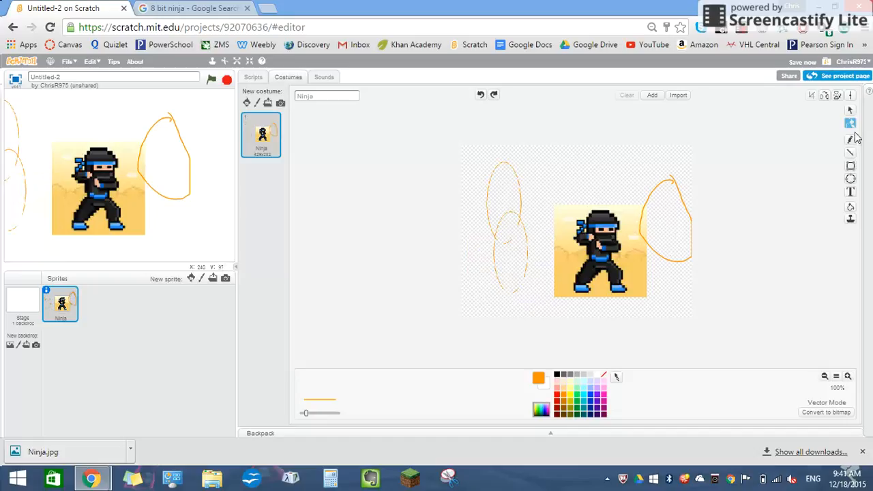
Step: Select the ninja image together with the ellipses and pencil loop, and flip the selection both up-down and left-right
{"action": "left_click", "coordinate": [850, 111]}
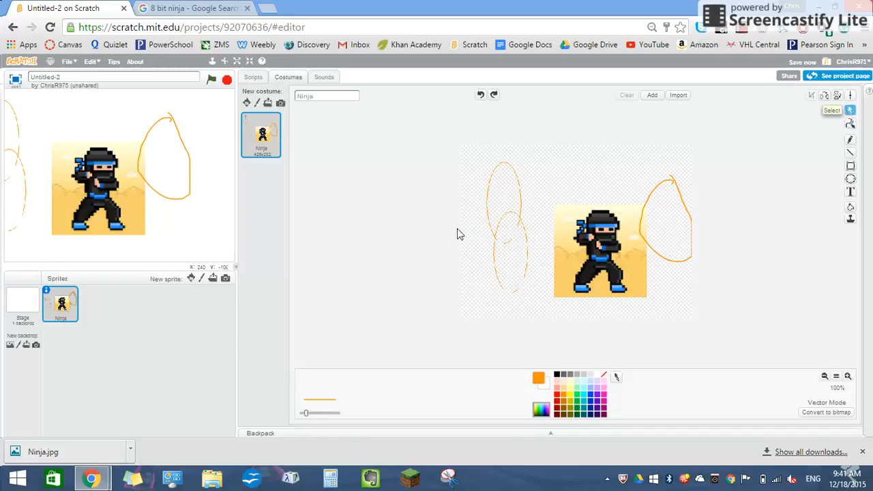
{"action": "mouse_move", "coordinate": [464, 157]}
{"action": "left_mouse_down"}
{"action": "mouse_move", "coordinate": [635, 306]}
{"action": "mouse_move", "coordinate": [734, 307]}
{"action": "left_mouse_up"}
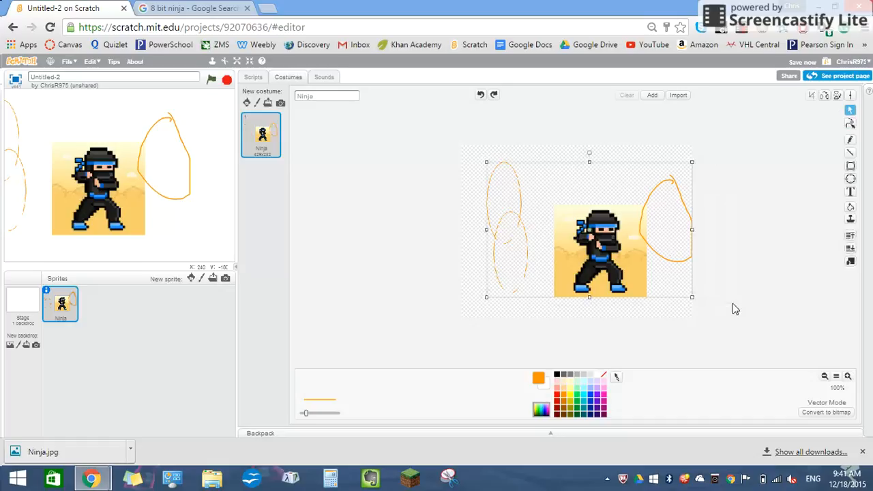
{"action": "left_click", "coordinate": [837, 97]}
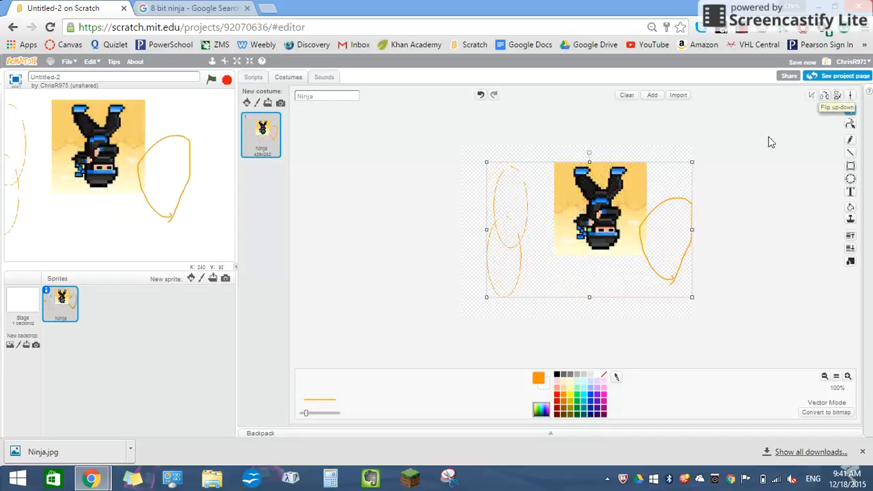
{"action": "left_click", "coordinate": [824, 96]}
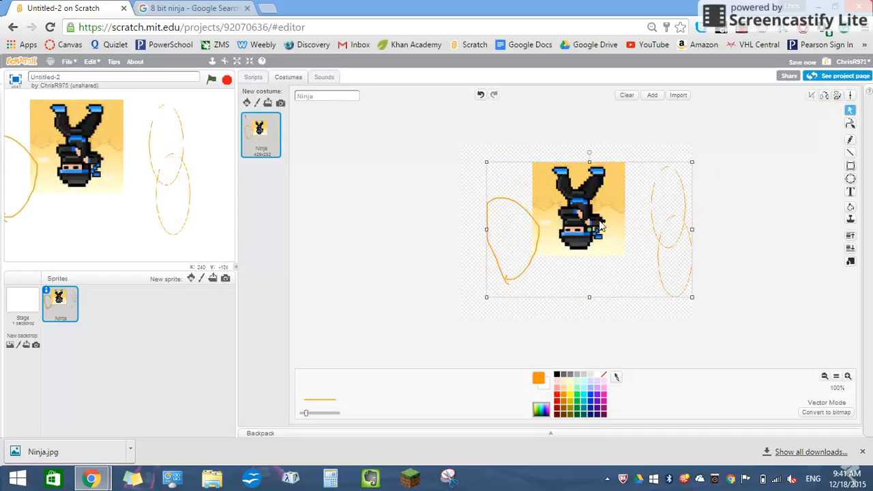
Step: Rotate the flipped selection about half a turn so the ninja stands upright, and convert the costume to bitmap mode
{"action": "left_click_drag", "start_coordinate": [590, 156], "coordinate": [590, 304]}
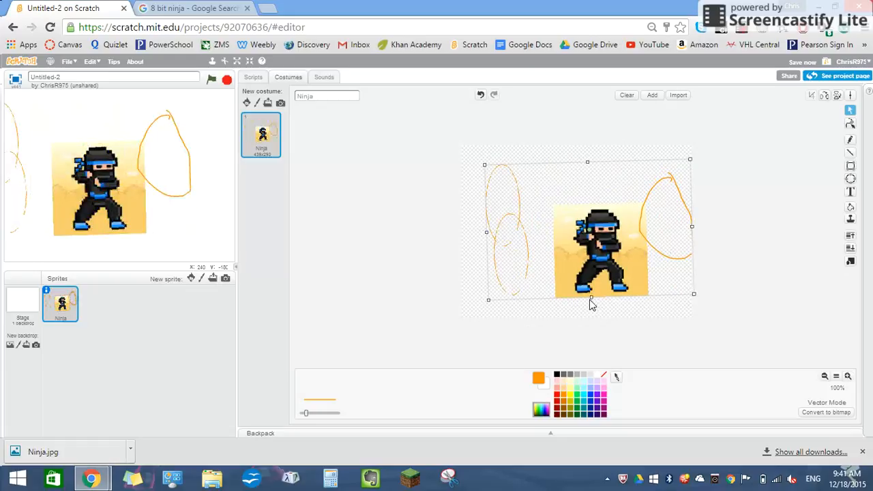
{"action": "left_click", "coordinate": [811, 416]}
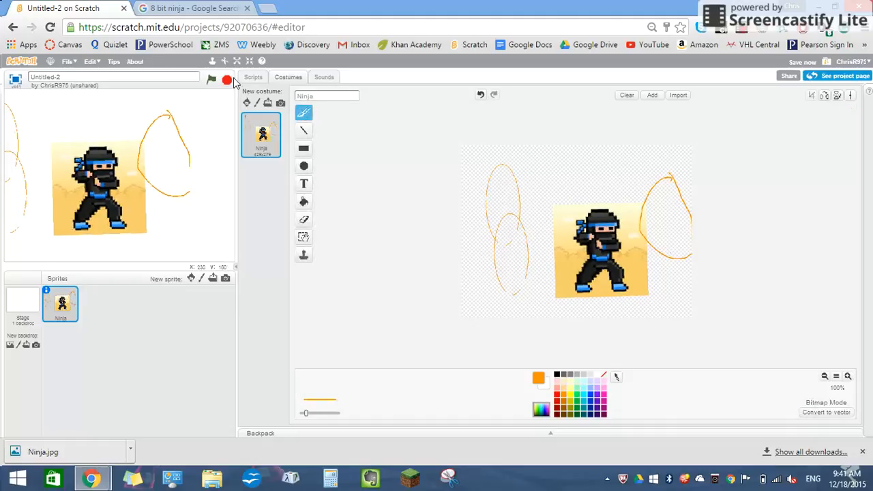
{"action": "left_click", "coordinate": [213, 61]}
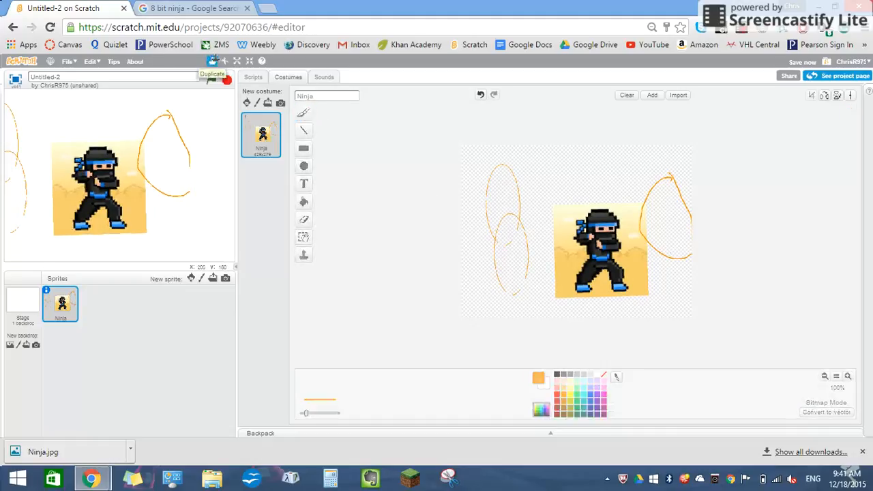
{"action": "left_click", "coordinate": [325, 97]}
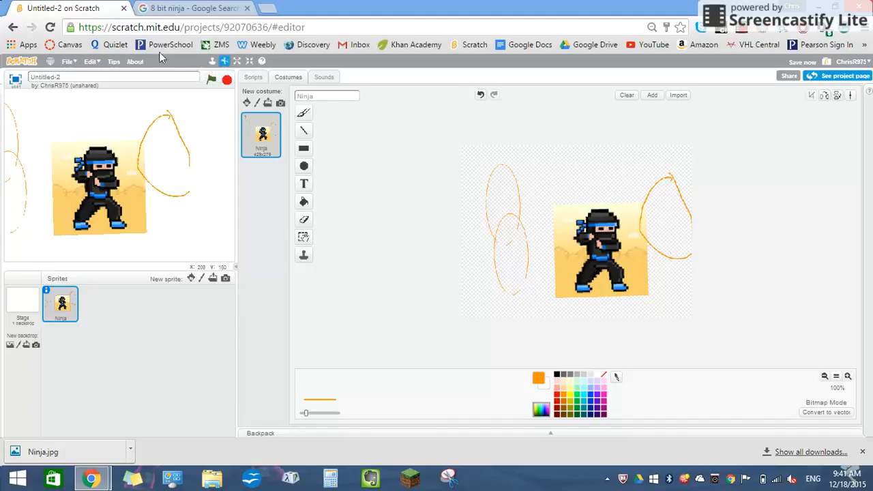
{"action": "left_click", "coordinate": [224, 60]}
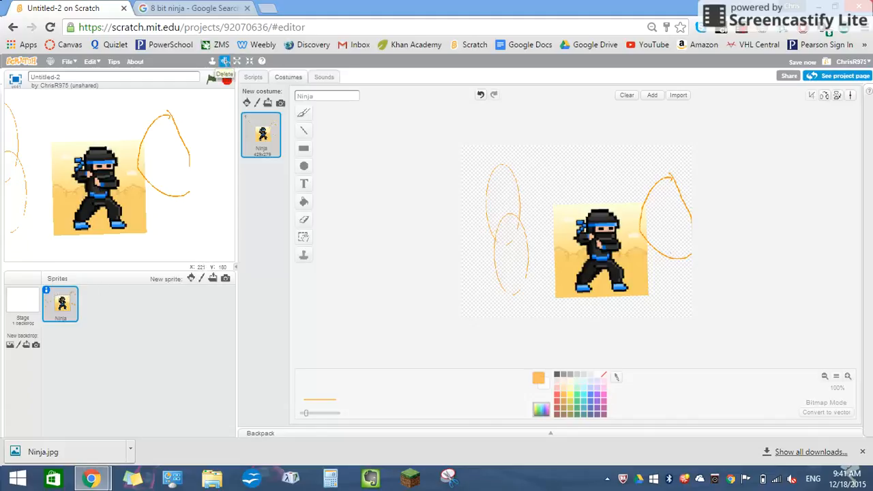
{"action": "left_click", "coordinate": [224, 61]}
Step: Enlarge the bitmap Ninja costume artwork with the Grow tool
{"action": "left_click", "coordinate": [237, 61]}
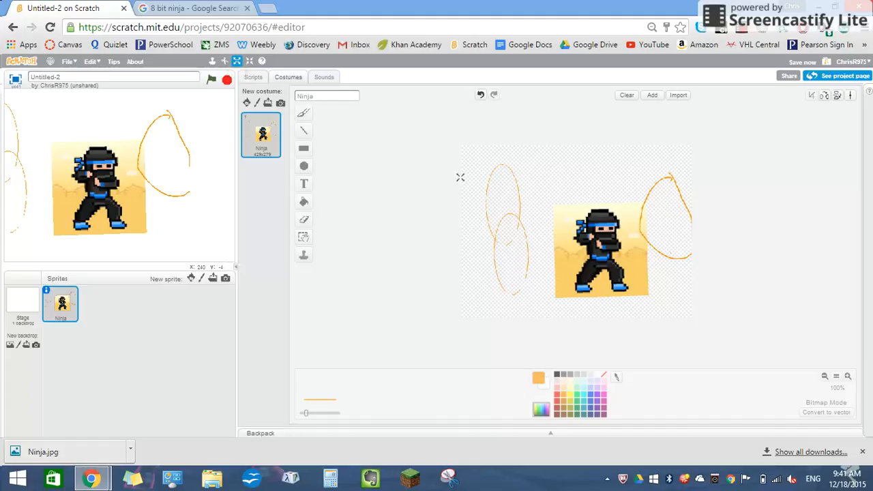
{"action": "left_click", "coordinate": [461, 178]}
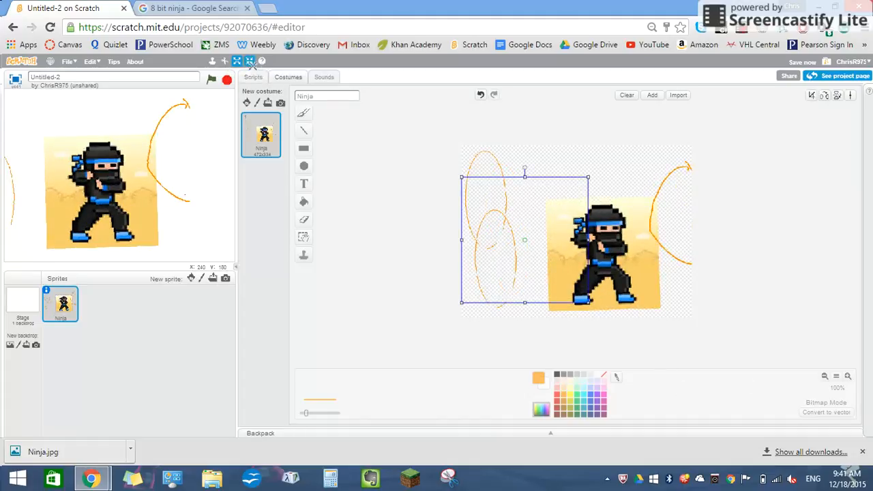
{"action": "left_click", "coordinate": [249, 62]}
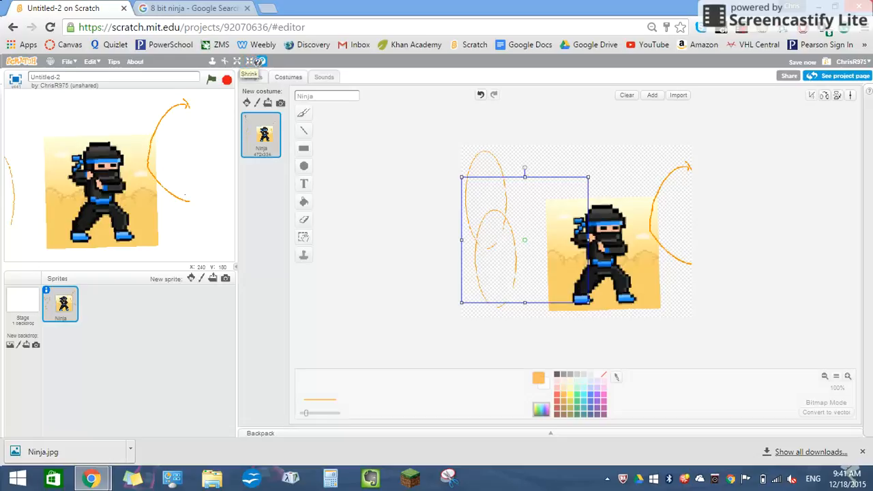
Step: Use the help tool to bring up the tips pane and close it again
{"action": "left_click", "coordinate": [261, 62]}
{"action": "left_click", "coordinate": [369, 212]}
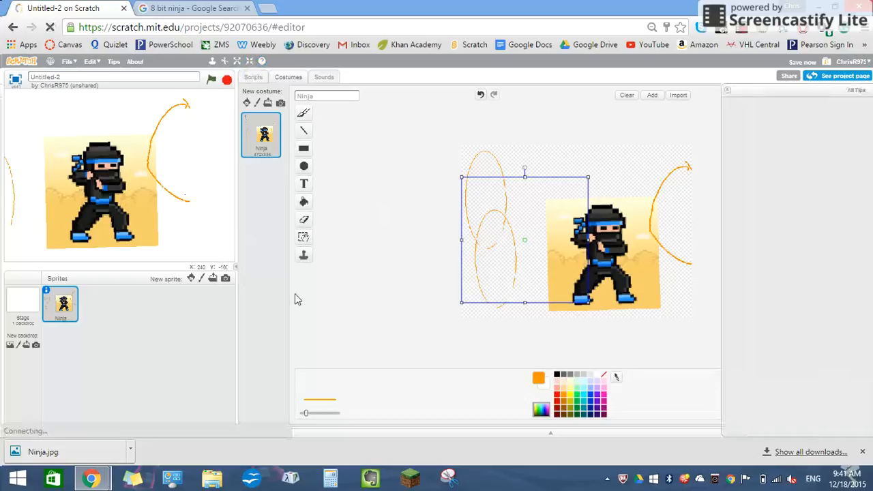
{"action": "left_click", "coordinate": [727, 90]}
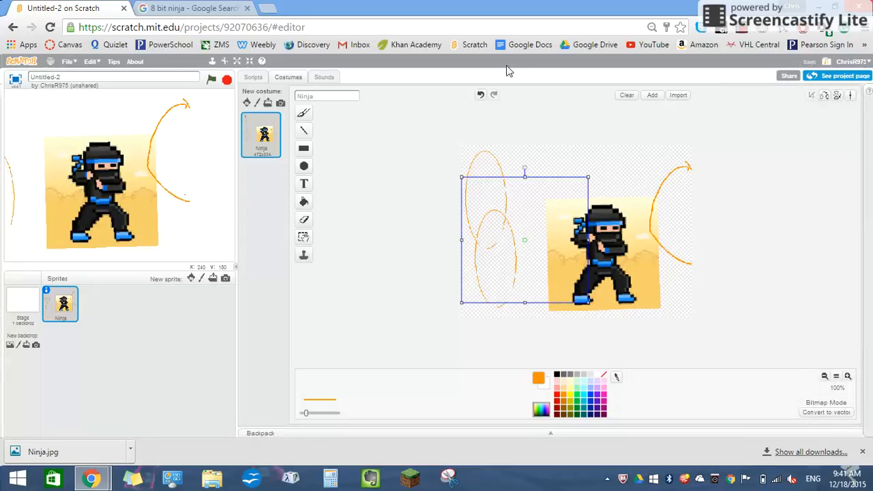
Step: Rename the project as Ninja
{"action": "left_click_drag", "start_coordinate": [138, 77], "coordinate": [2, 62]}
{"action": "key", "text": "BackSpace"}
Step: Share the Ninja project and open its project page
{"action": "left_click", "coordinate": [789, 77]}
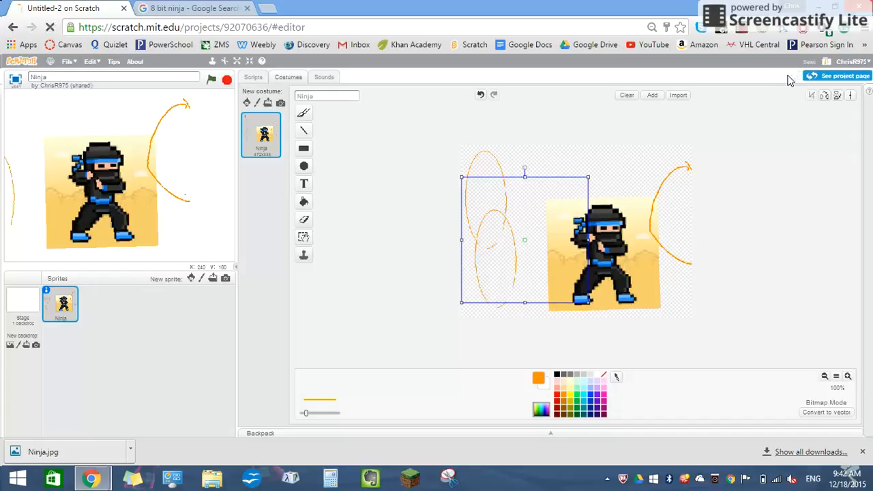
{"action": "left_click", "coordinate": [812, 74]}
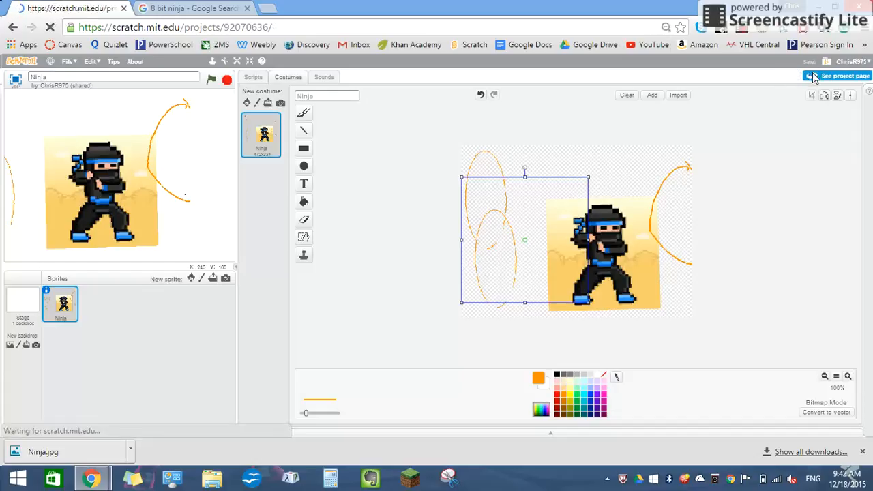